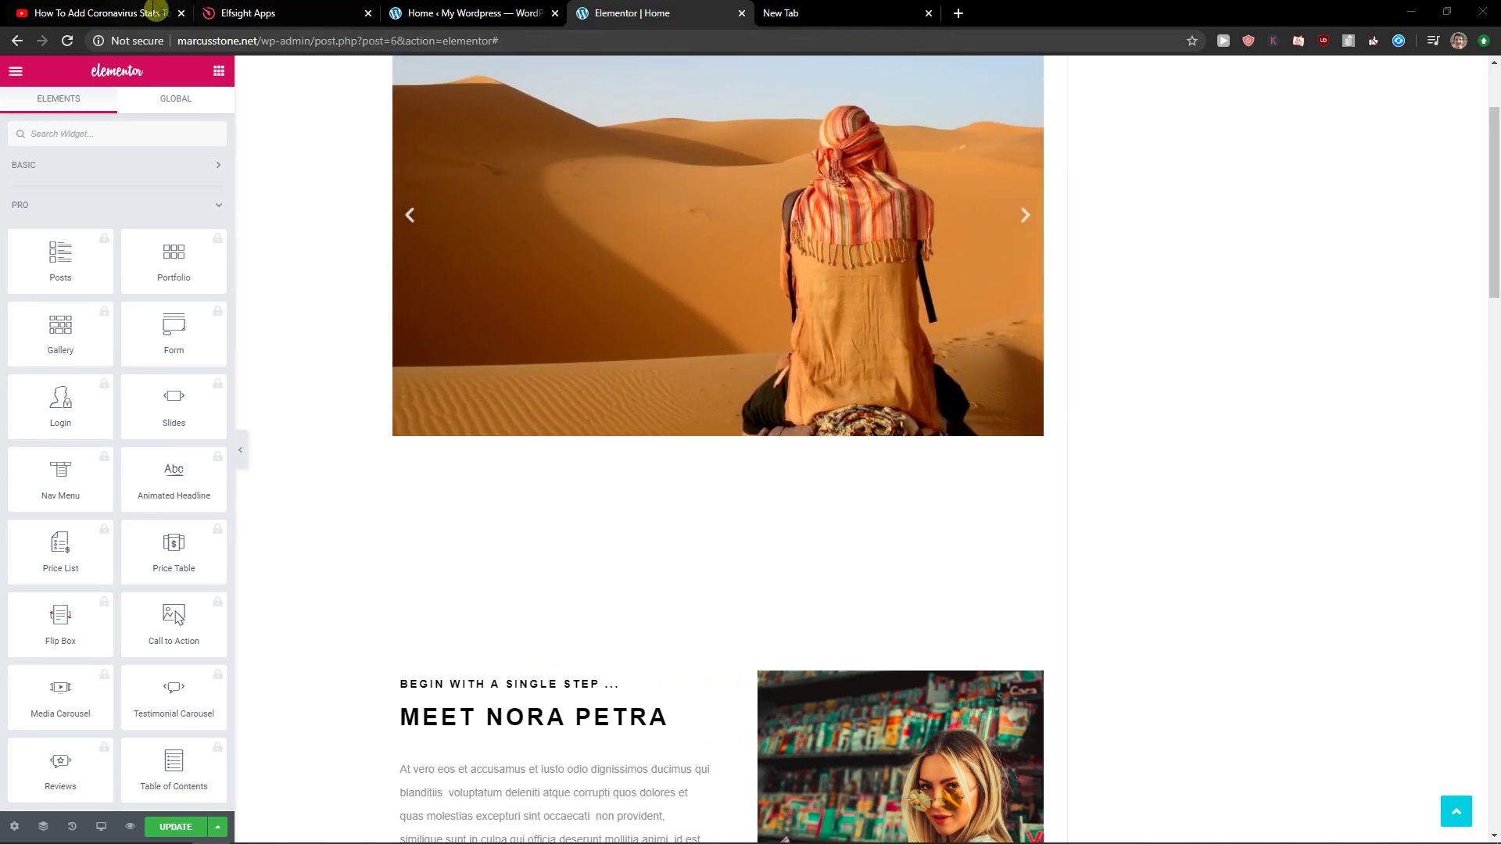
Open the elfsight.com link from the coronavirus stats video's description in a new tab
left_click(99, 13)
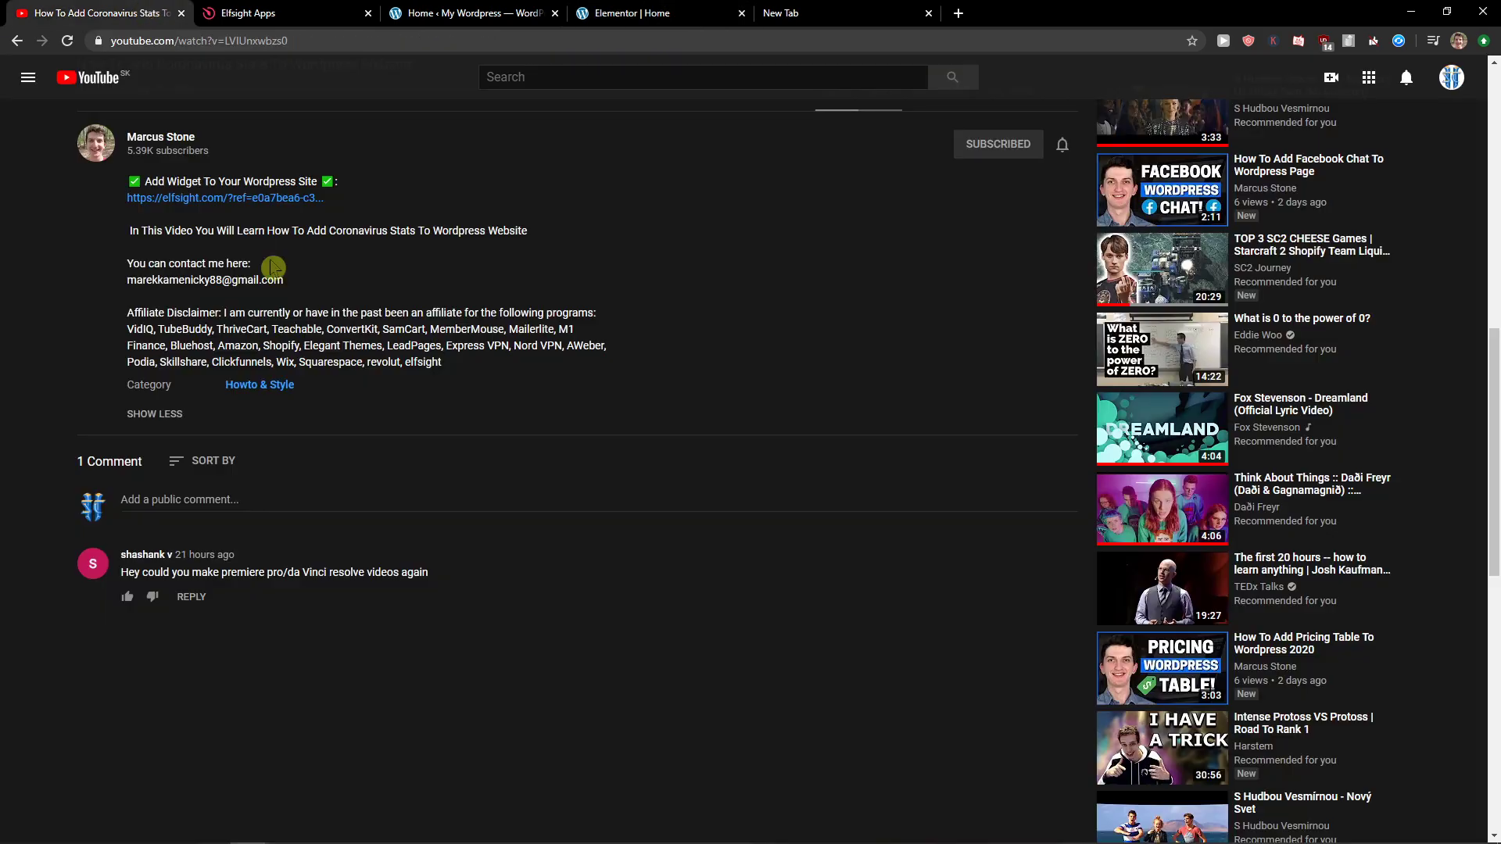
left_click(236, 197)
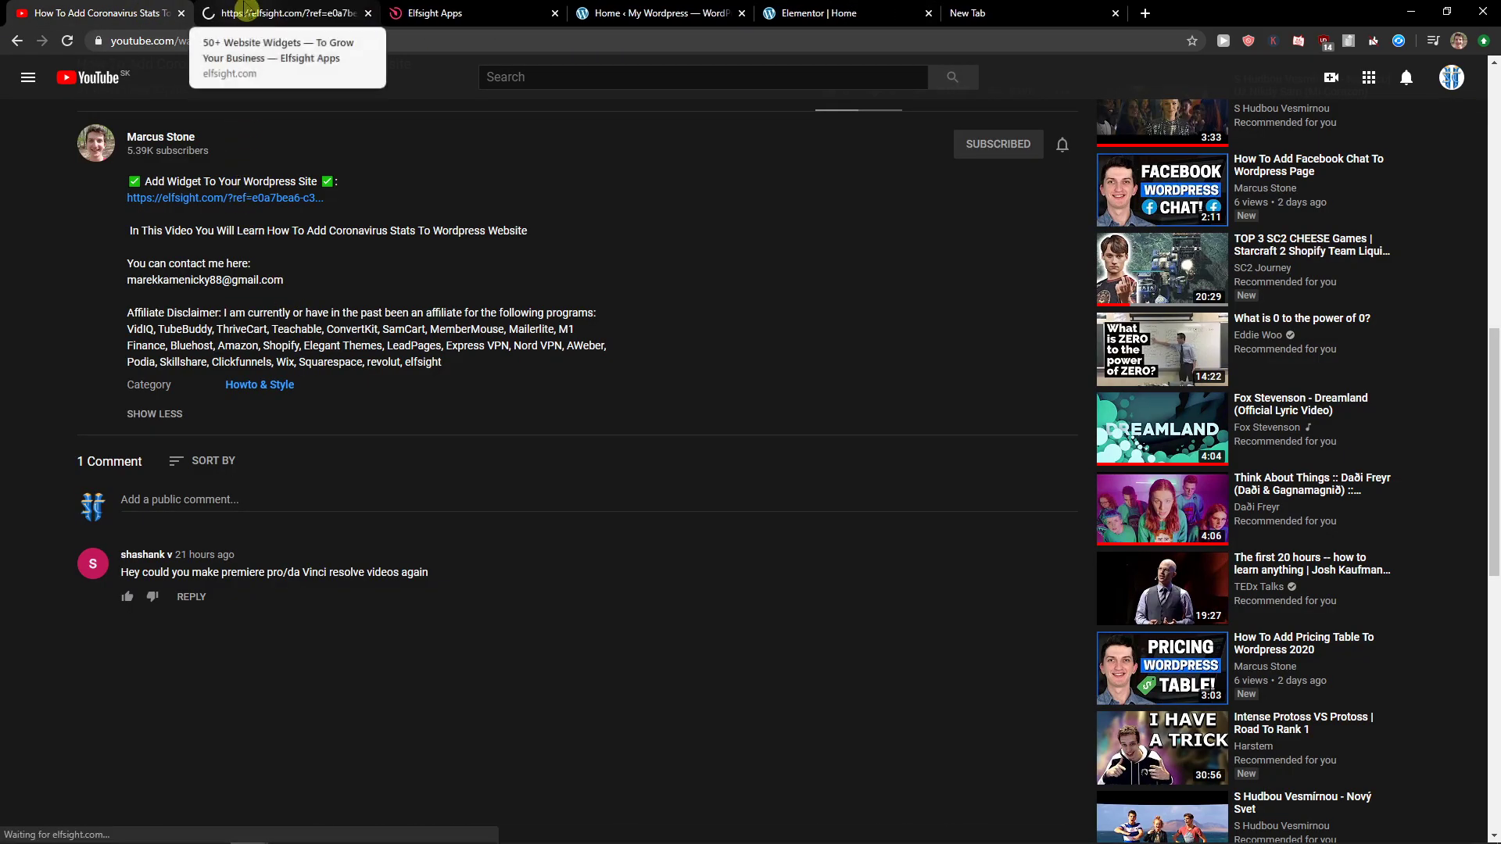
Go to the Elfsight homepage and use Sign Up Free to reach My applications
left_click(269, 13)
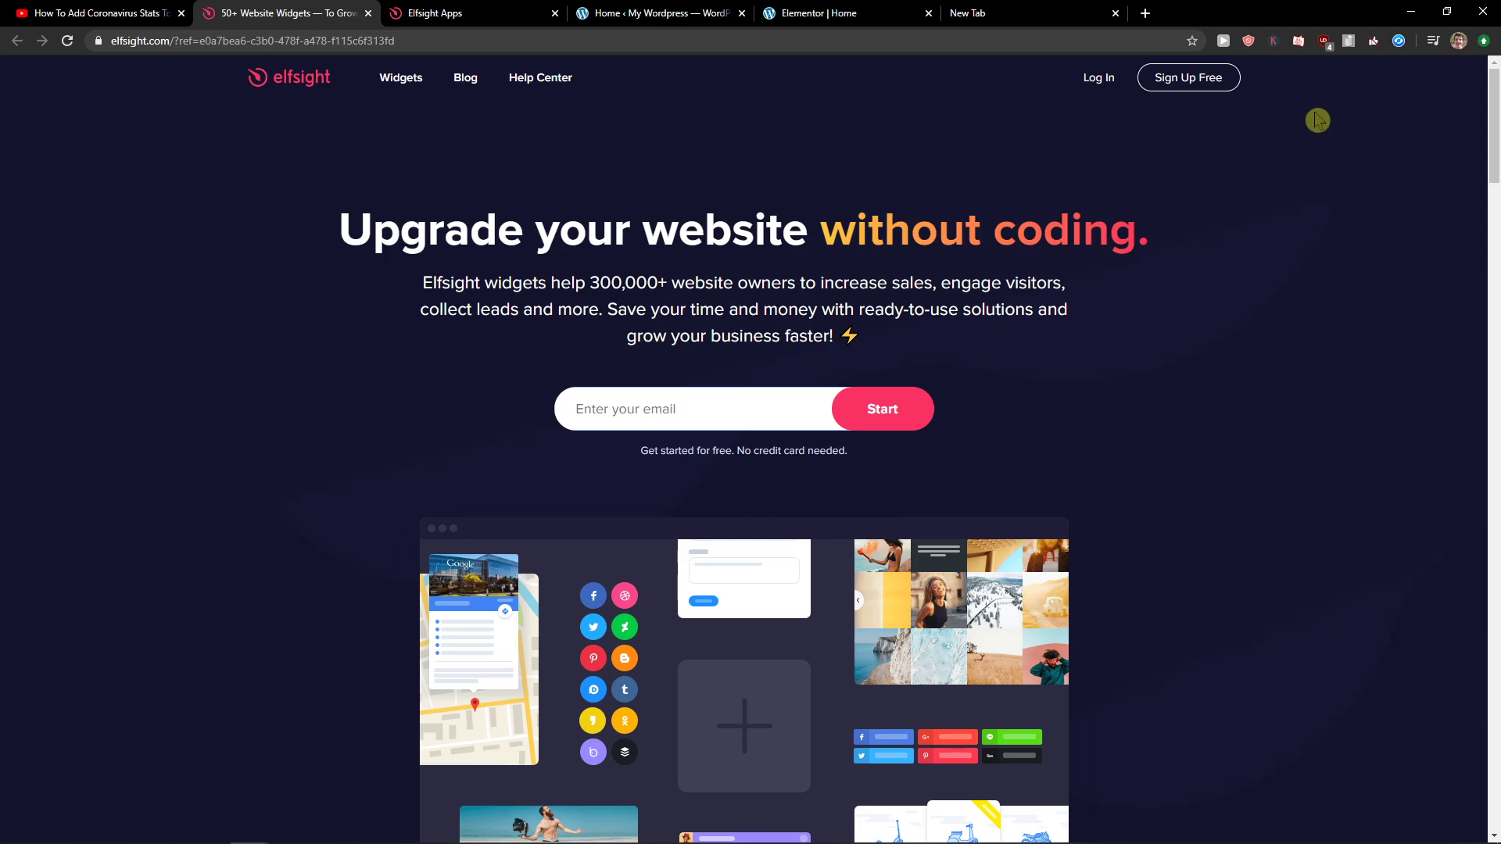
left_click(1214, 90)
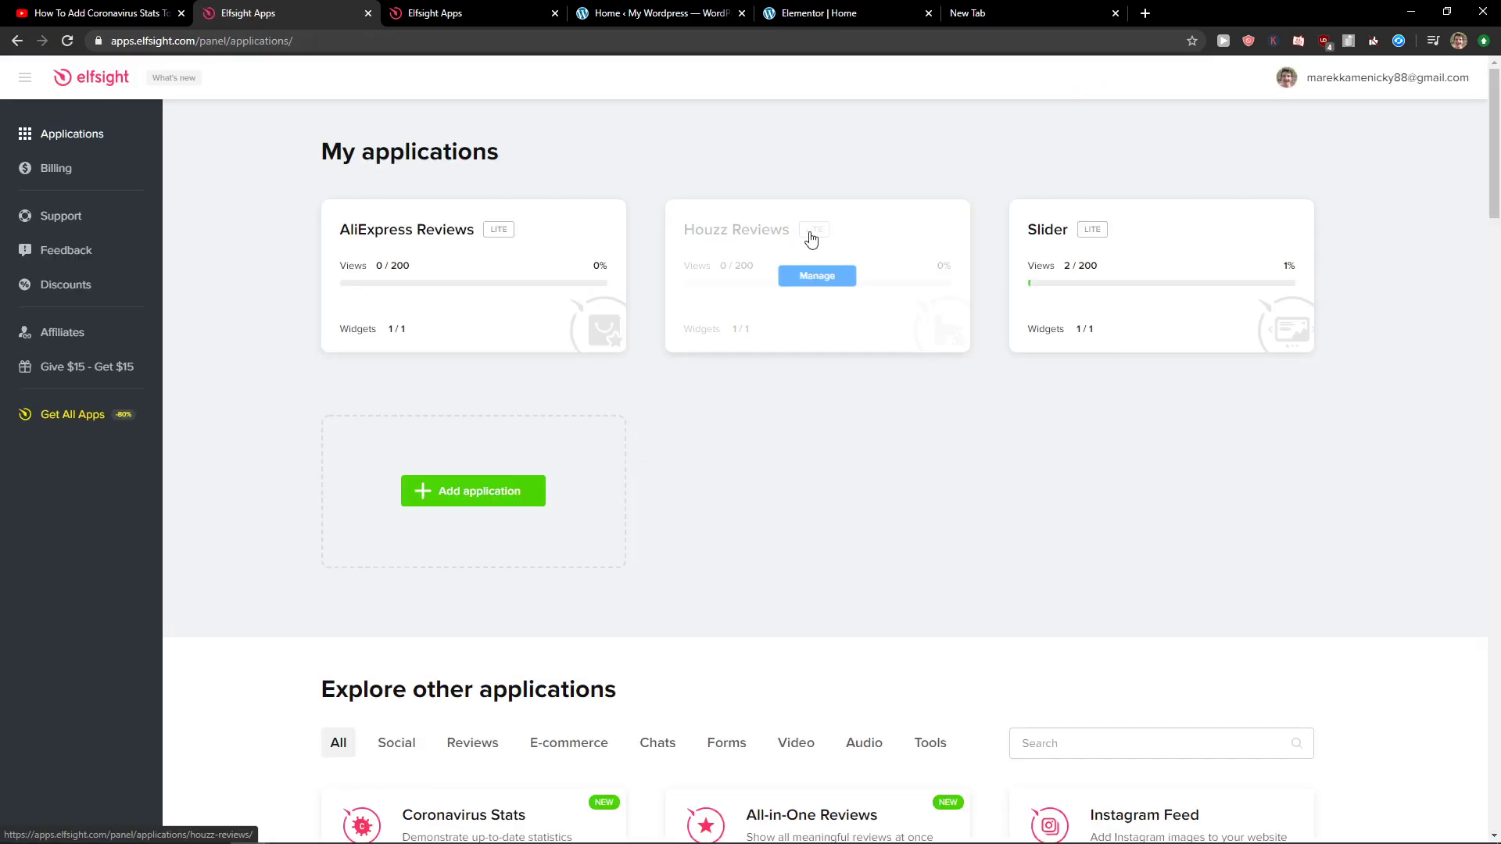
scroll(1003, 487, "down", 2)
scroll(1002, 494, "down", 1)
Search the Elfsight application catalog for 'instagram'
left_click(1043, 505)
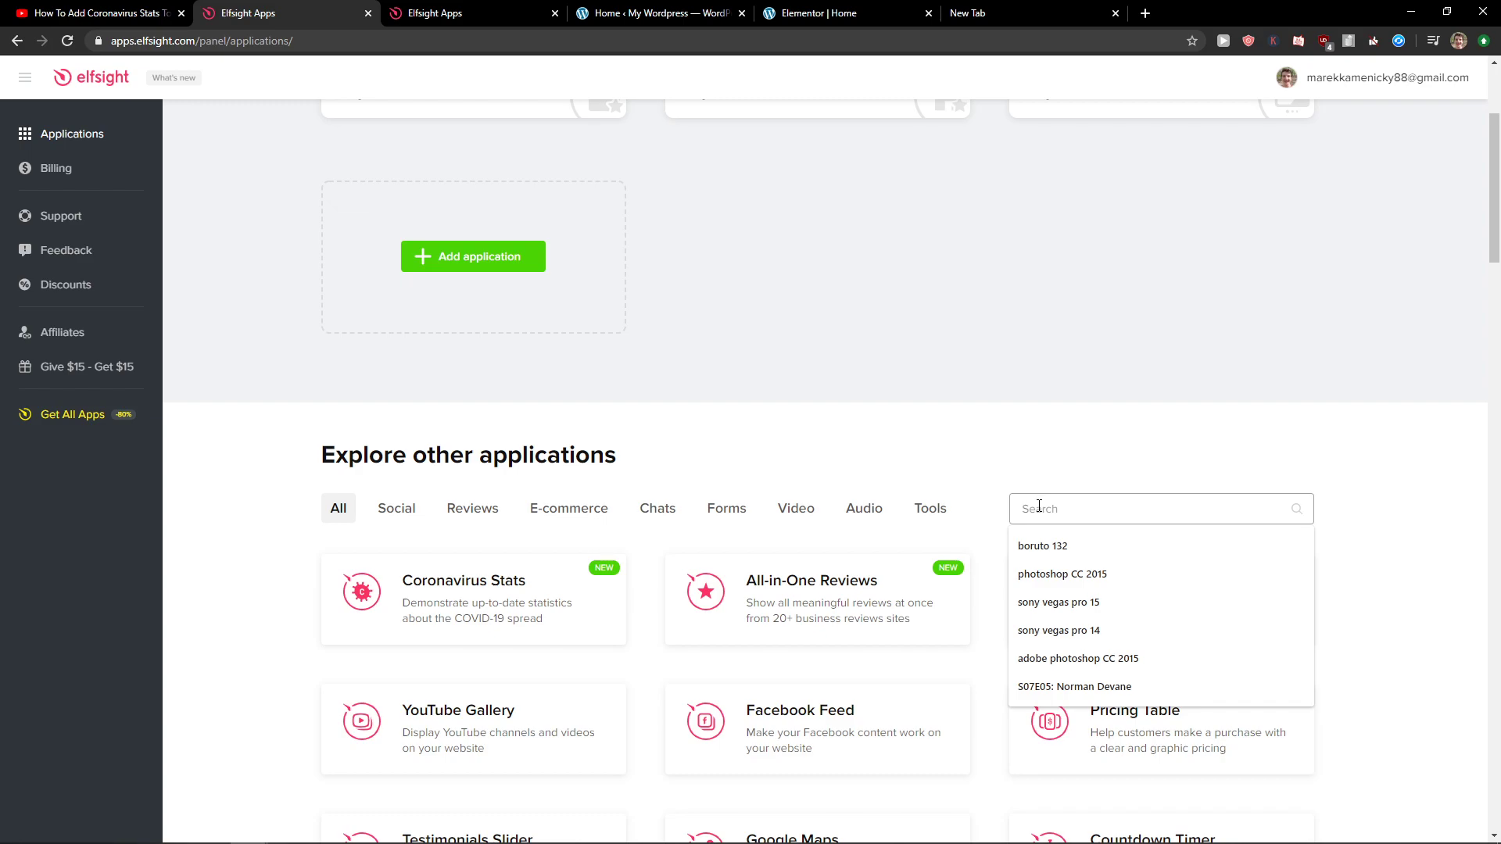
type("instagram")
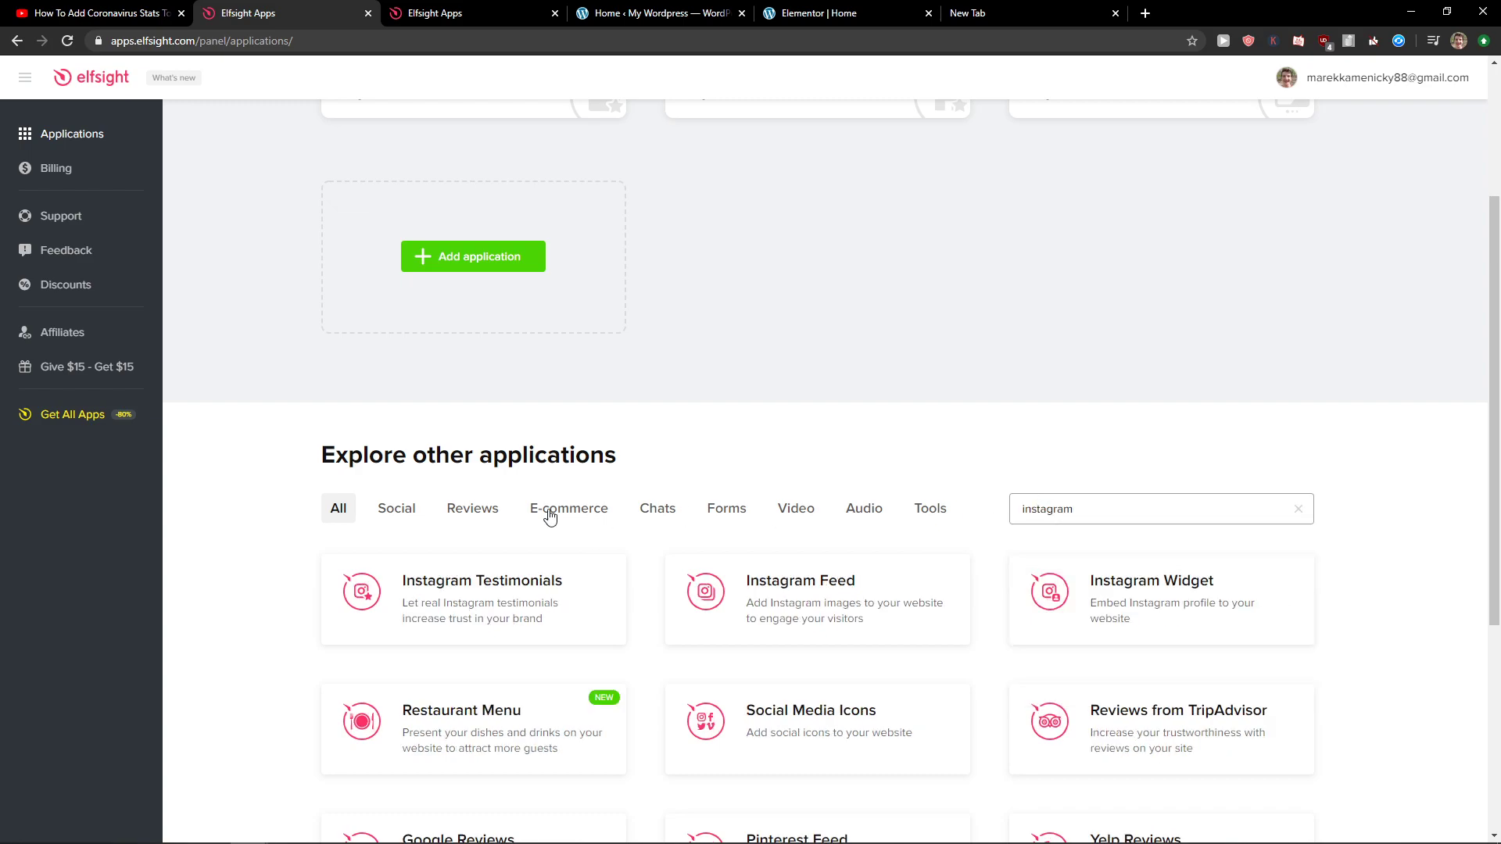
scroll(860, 415, "down", 2)
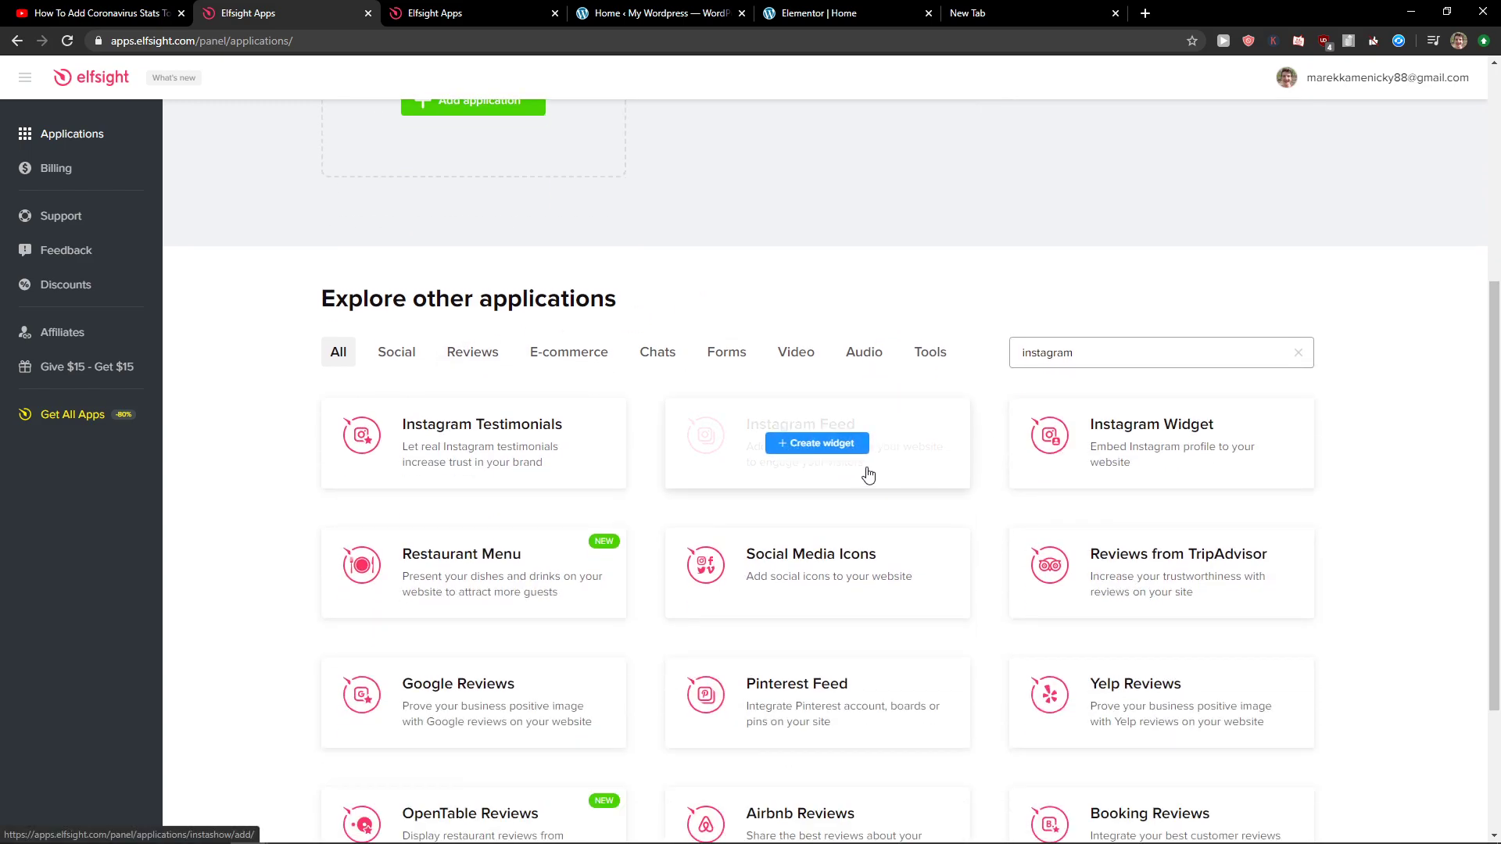
Create an Instagram Feed widget, preview the Grid, Collage and Slider templates, then continue with Hashtag Showcase
left_click(860, 472)
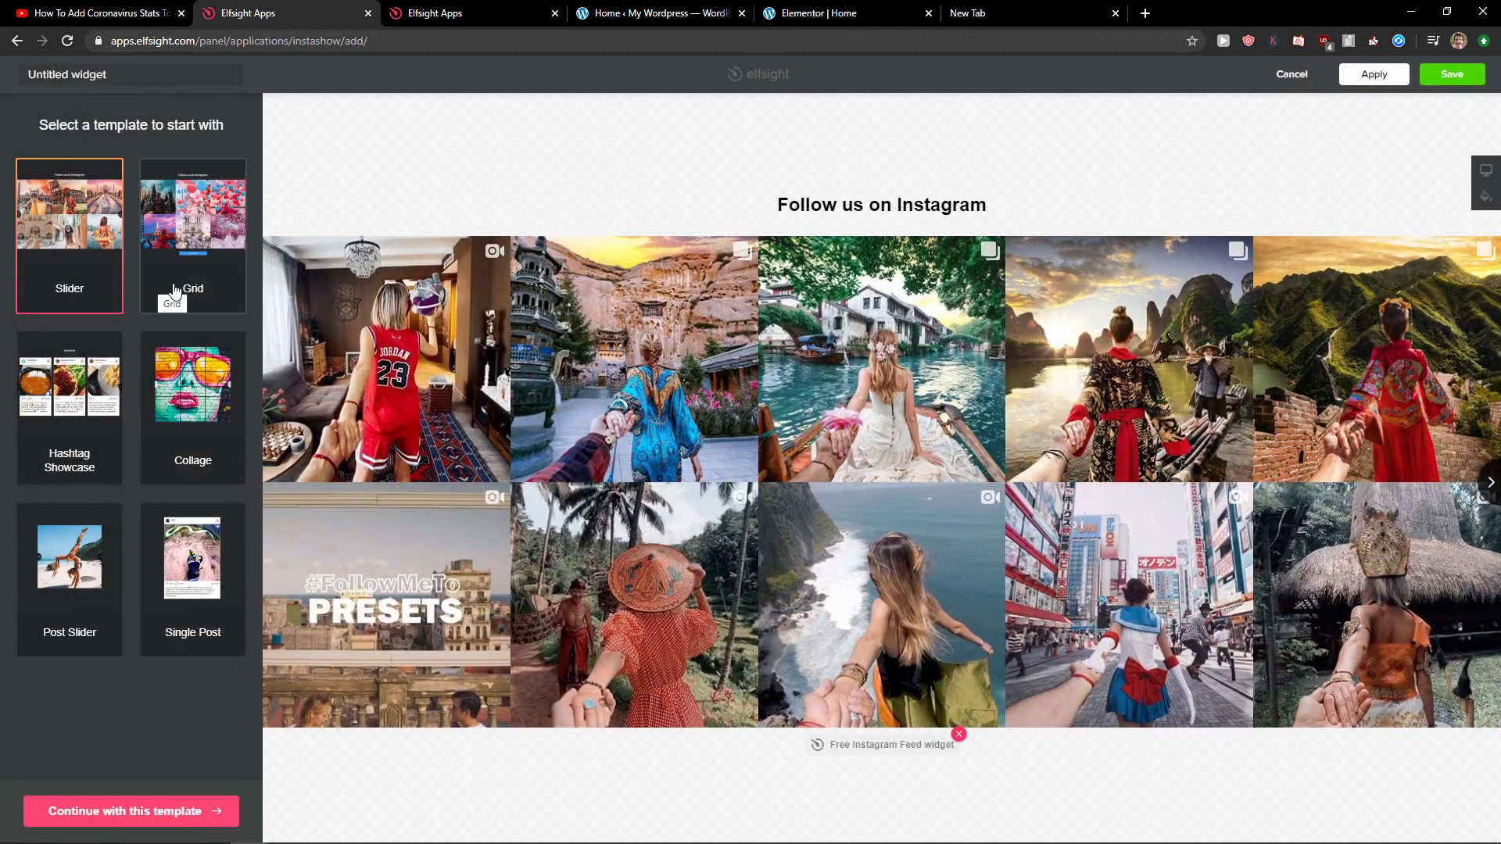
left_click(193, 234)
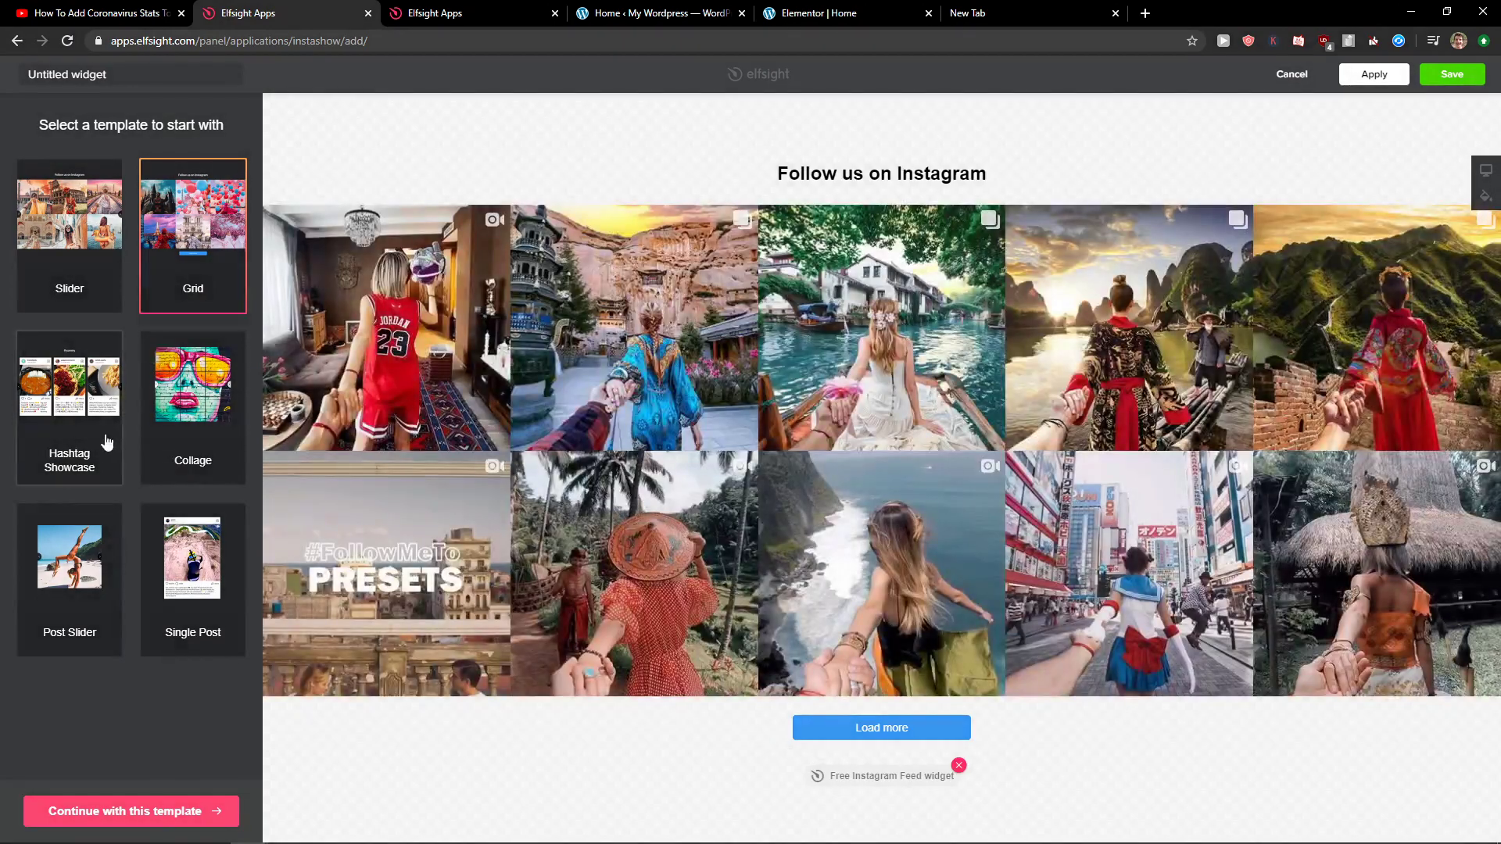
left_click(70, 406)
left_click(193, 406)
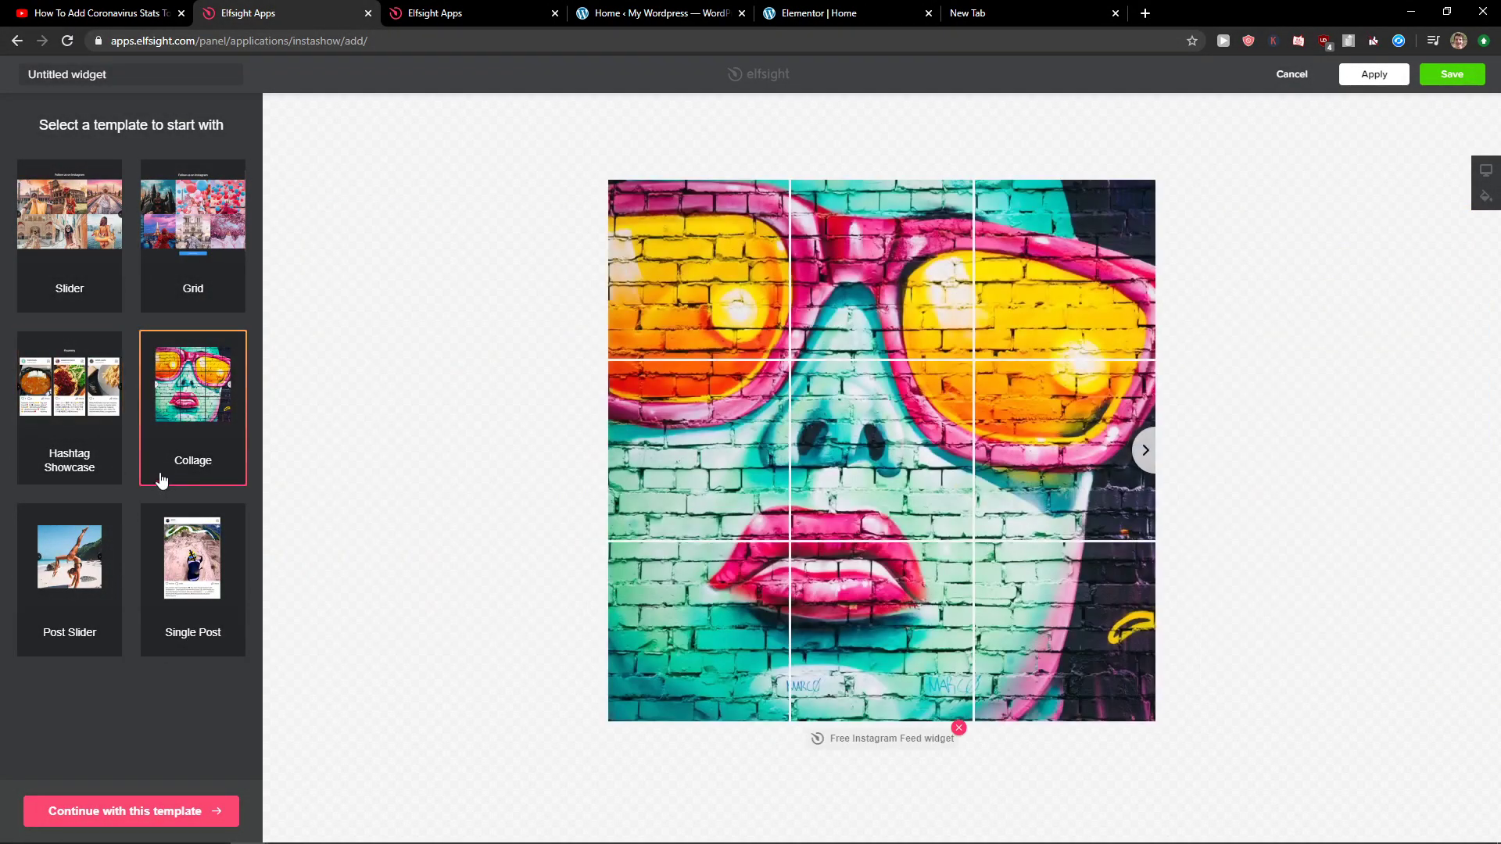
left_click(69, 235)
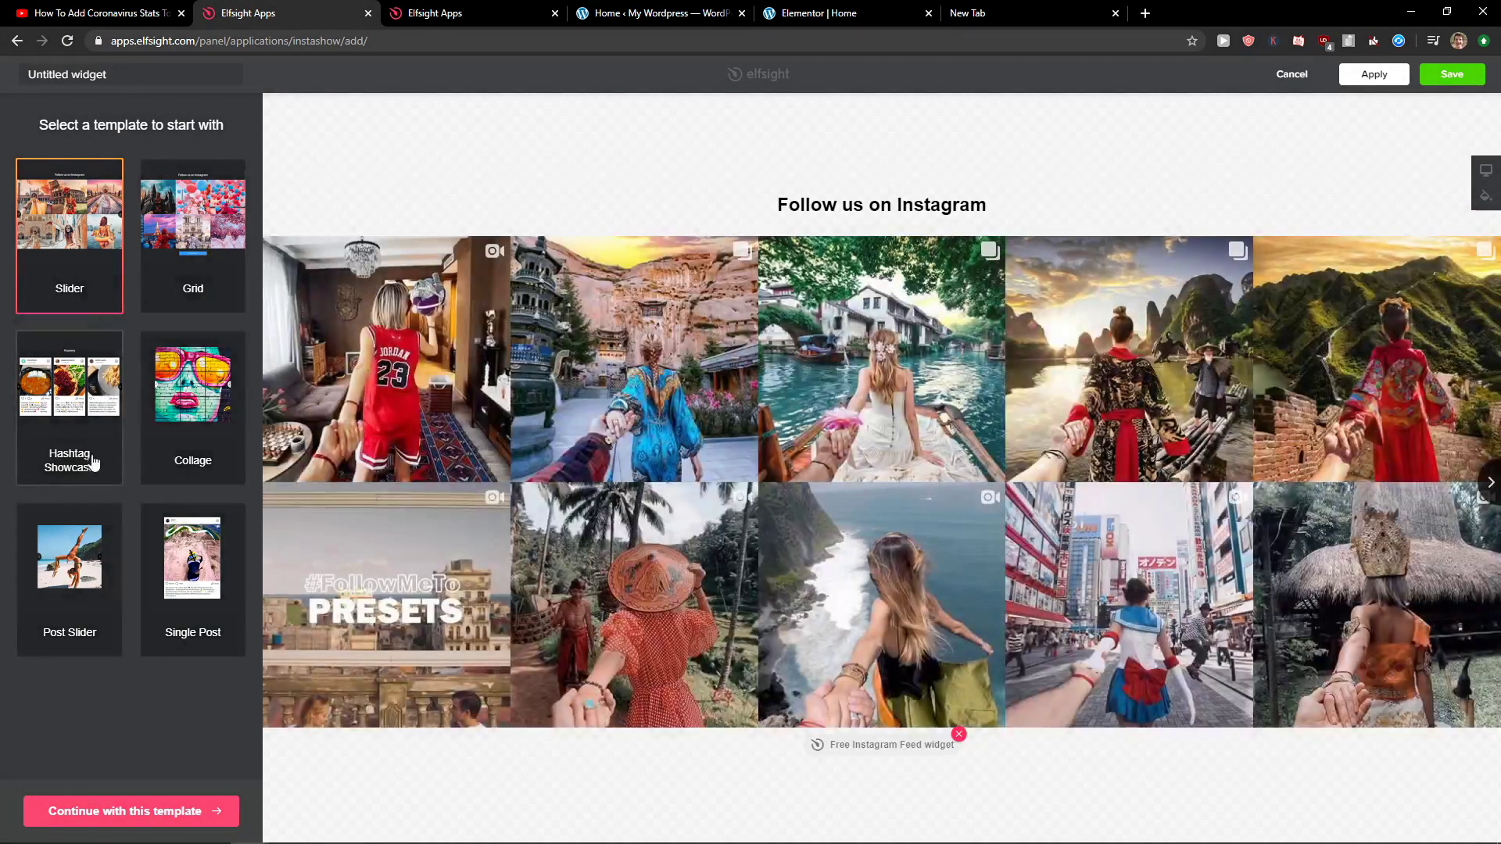
left_click(70, 406)
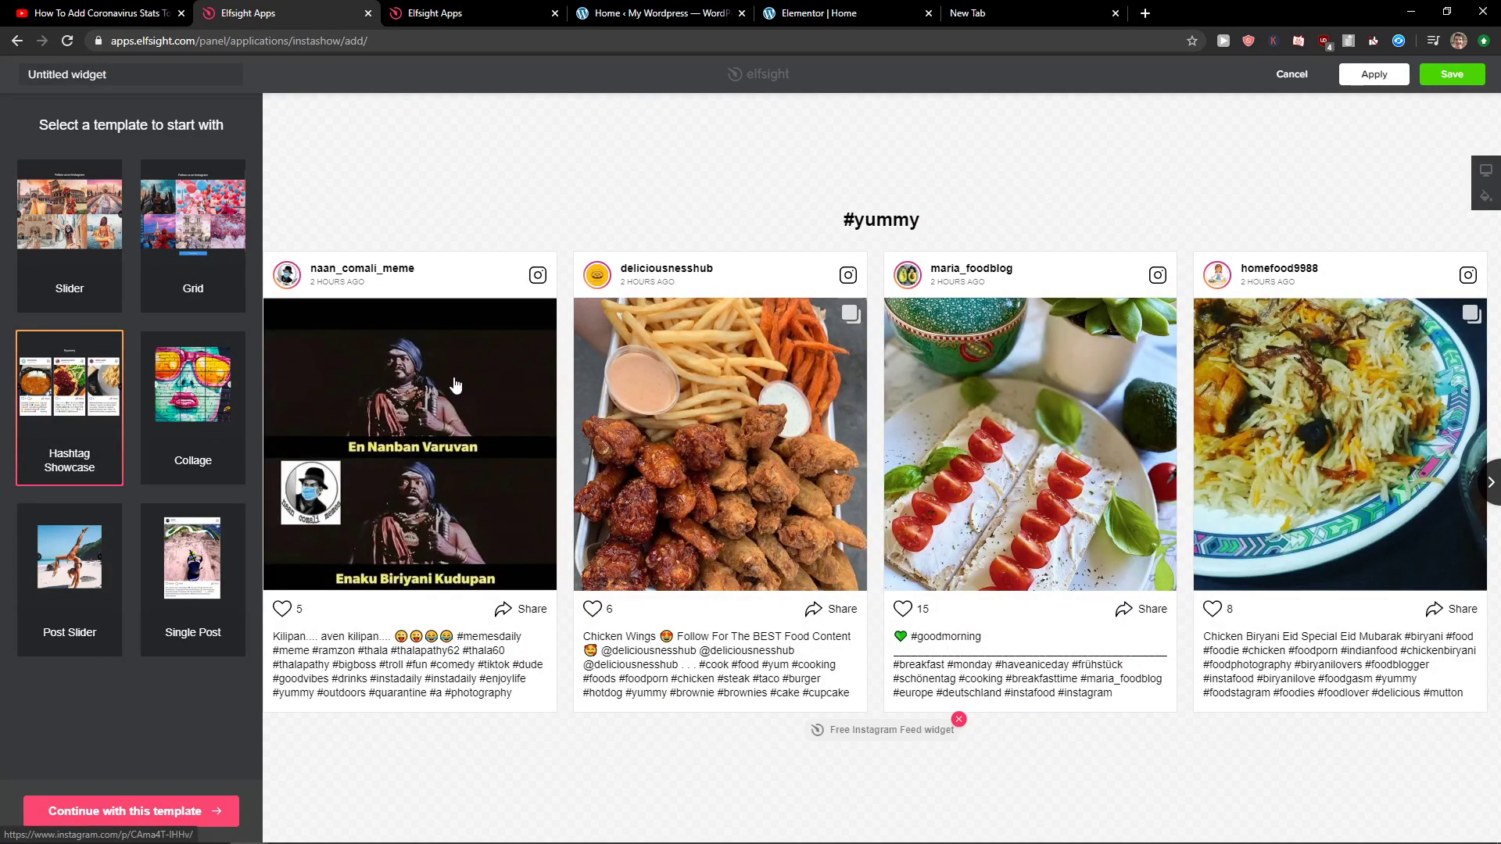
left_click(141, 810)
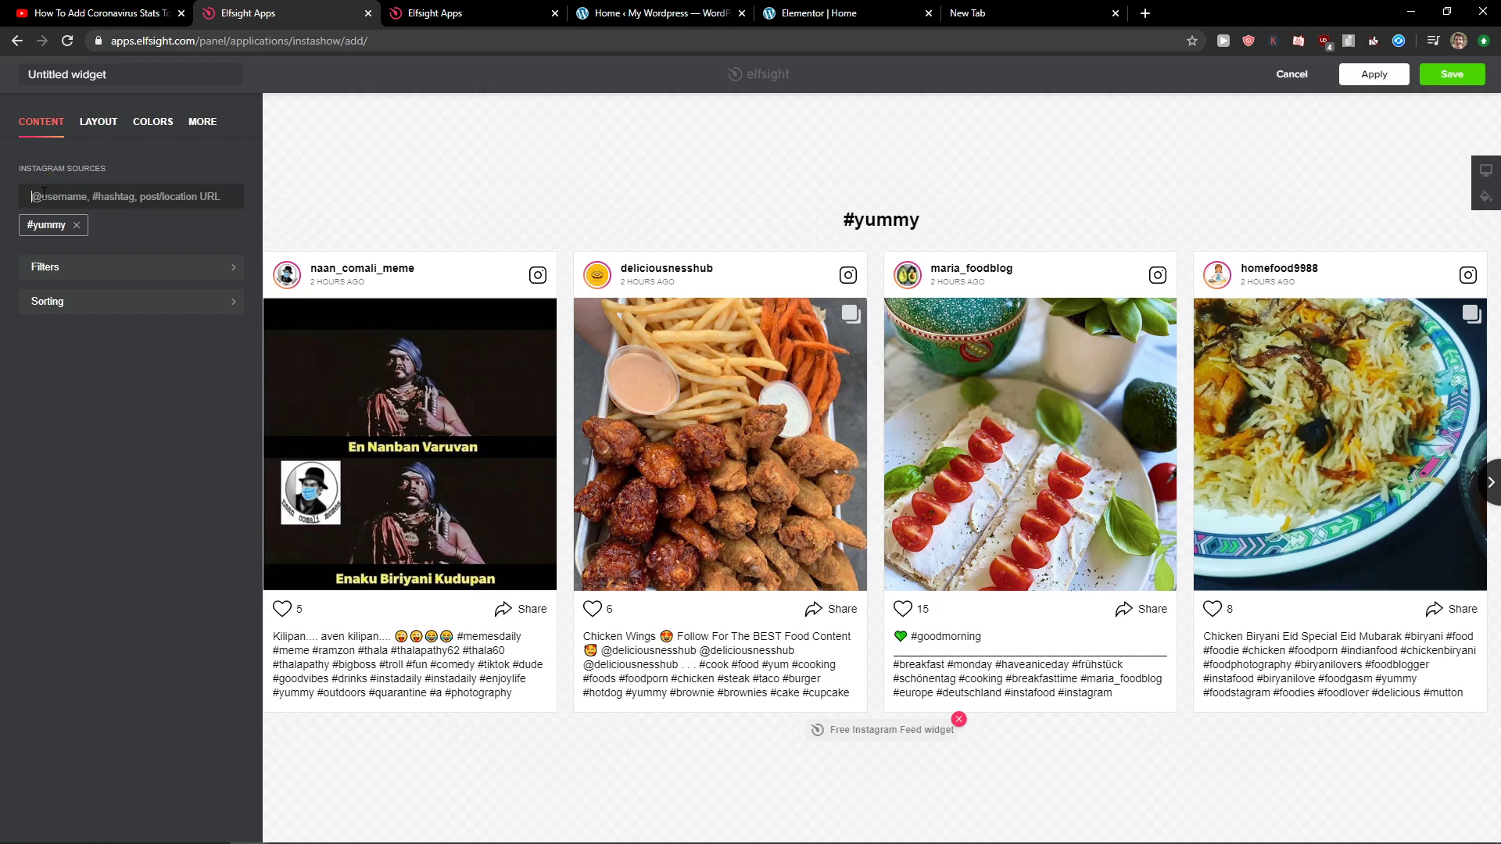
In a new tab, find a Dosýta Burger & Beer post and open the restauraciadosyta profile
left_click(1033, 13)
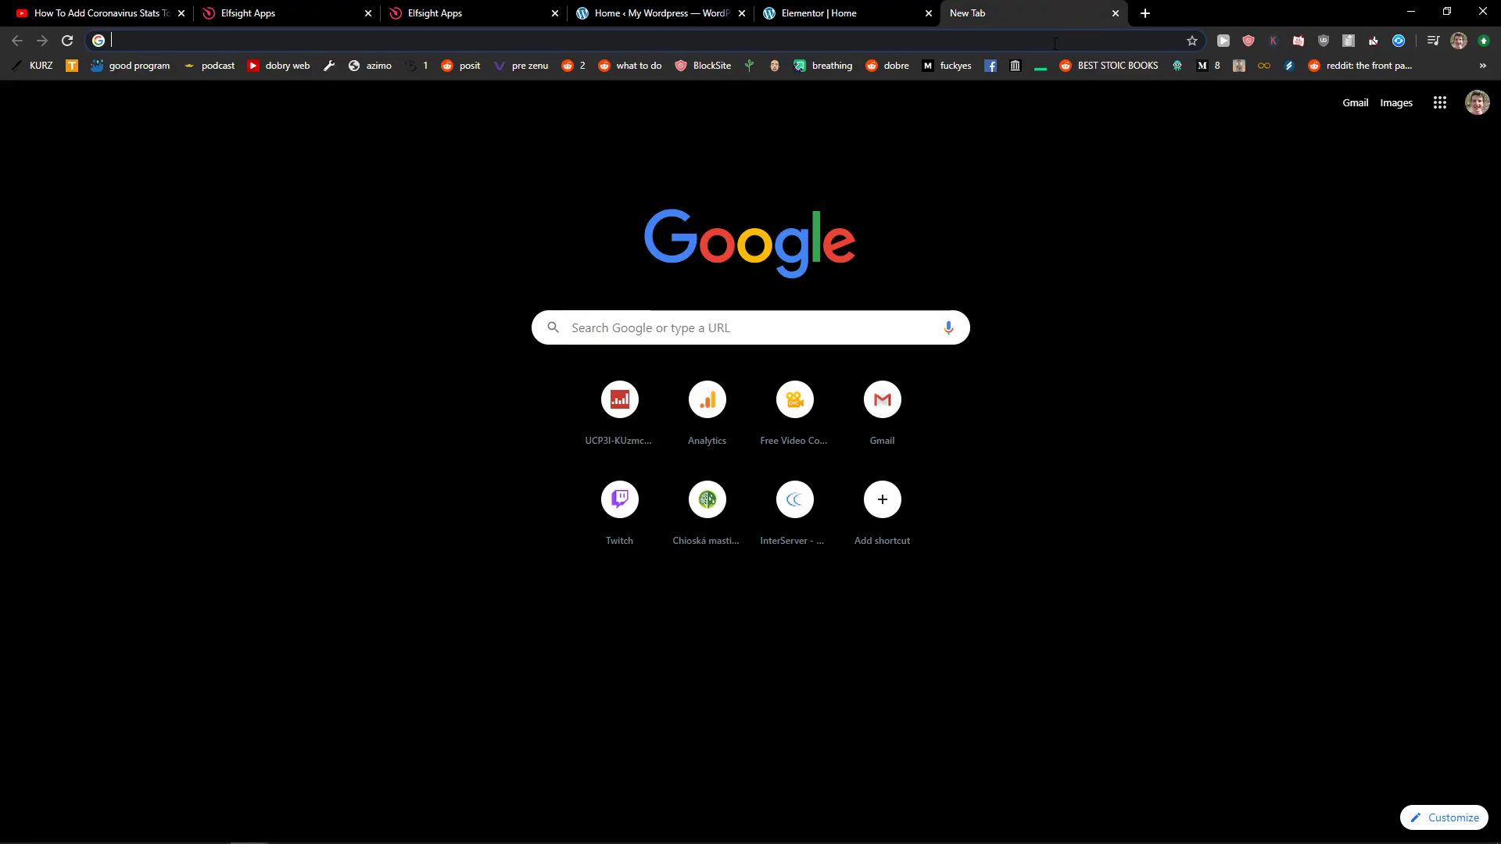
type("dosy")
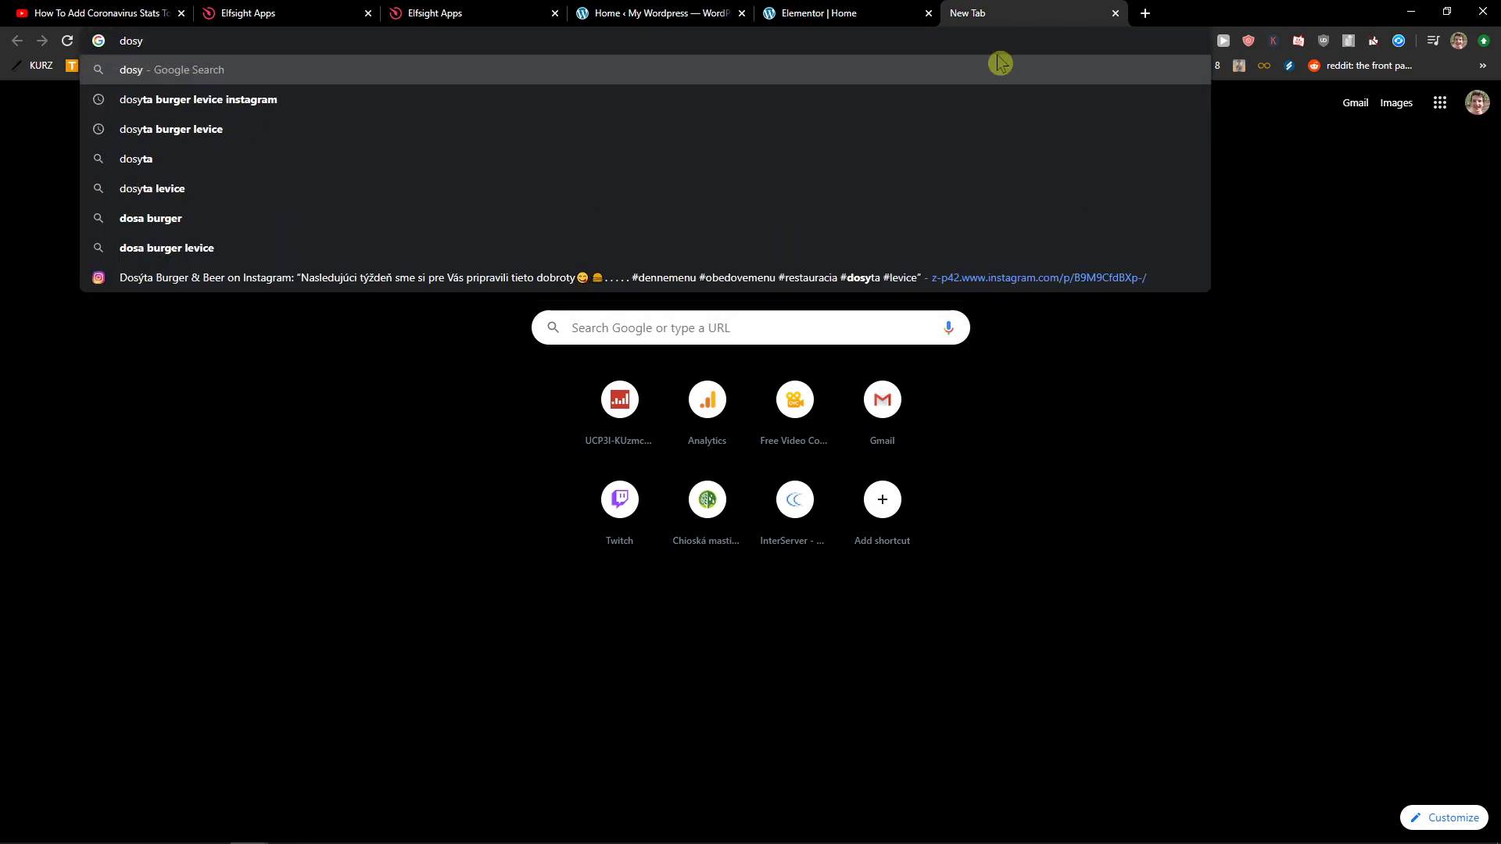
left_click(464, 278)
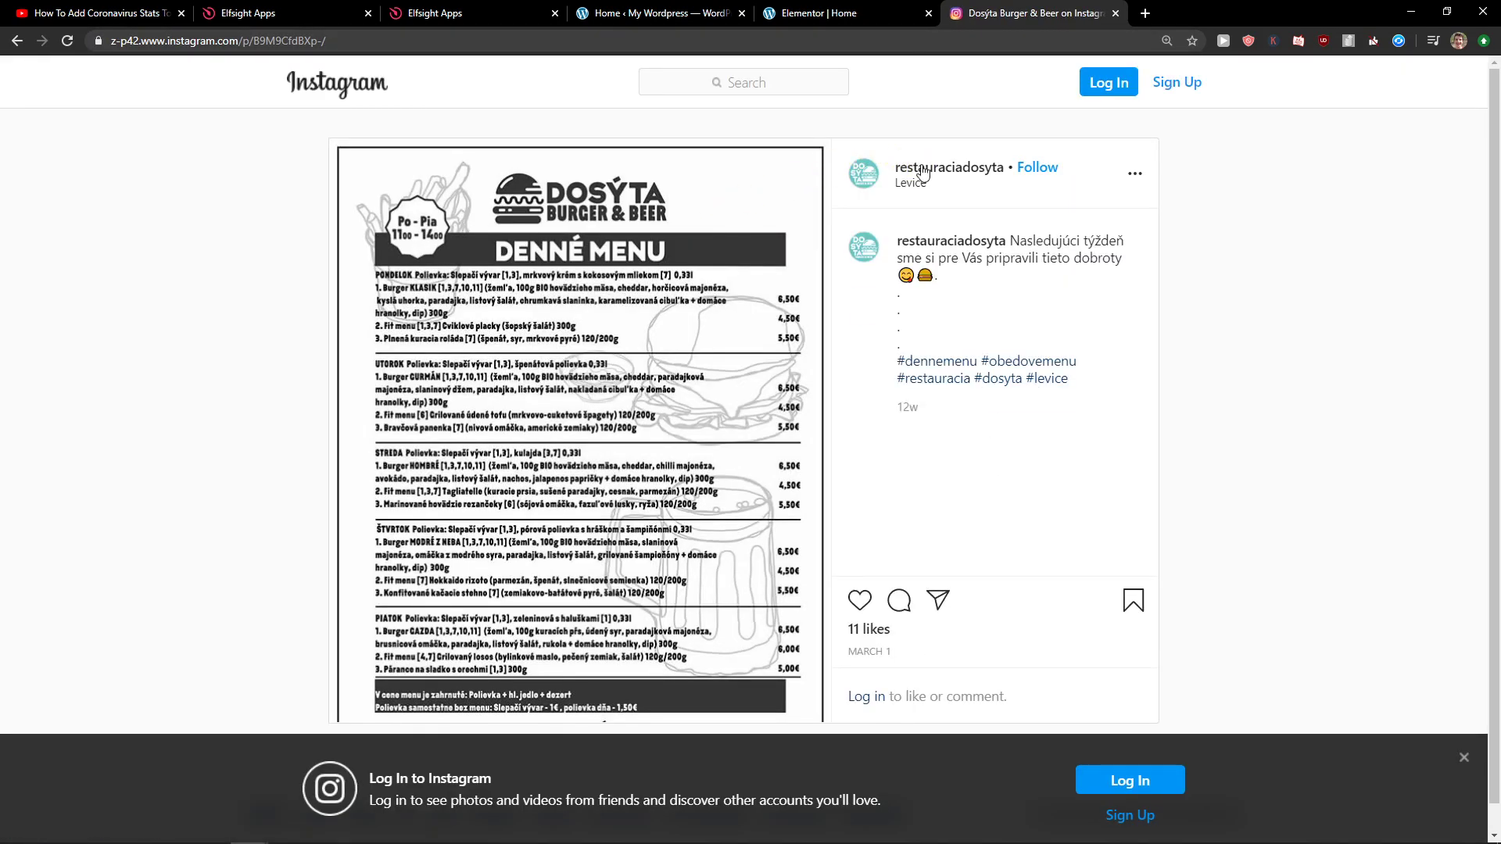
left_click(947, 168)
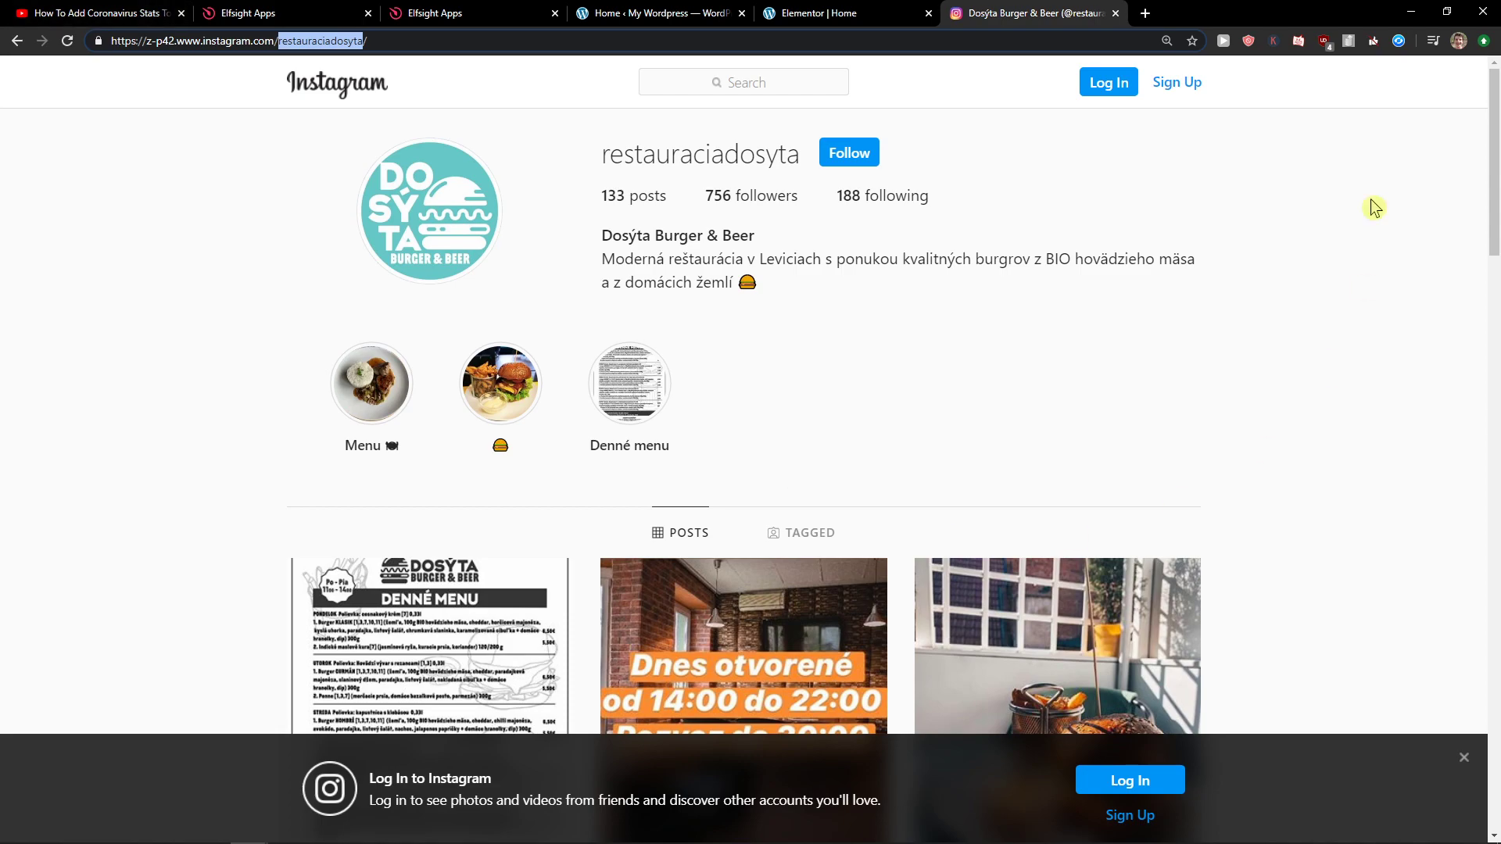
left_click(1114, 13)
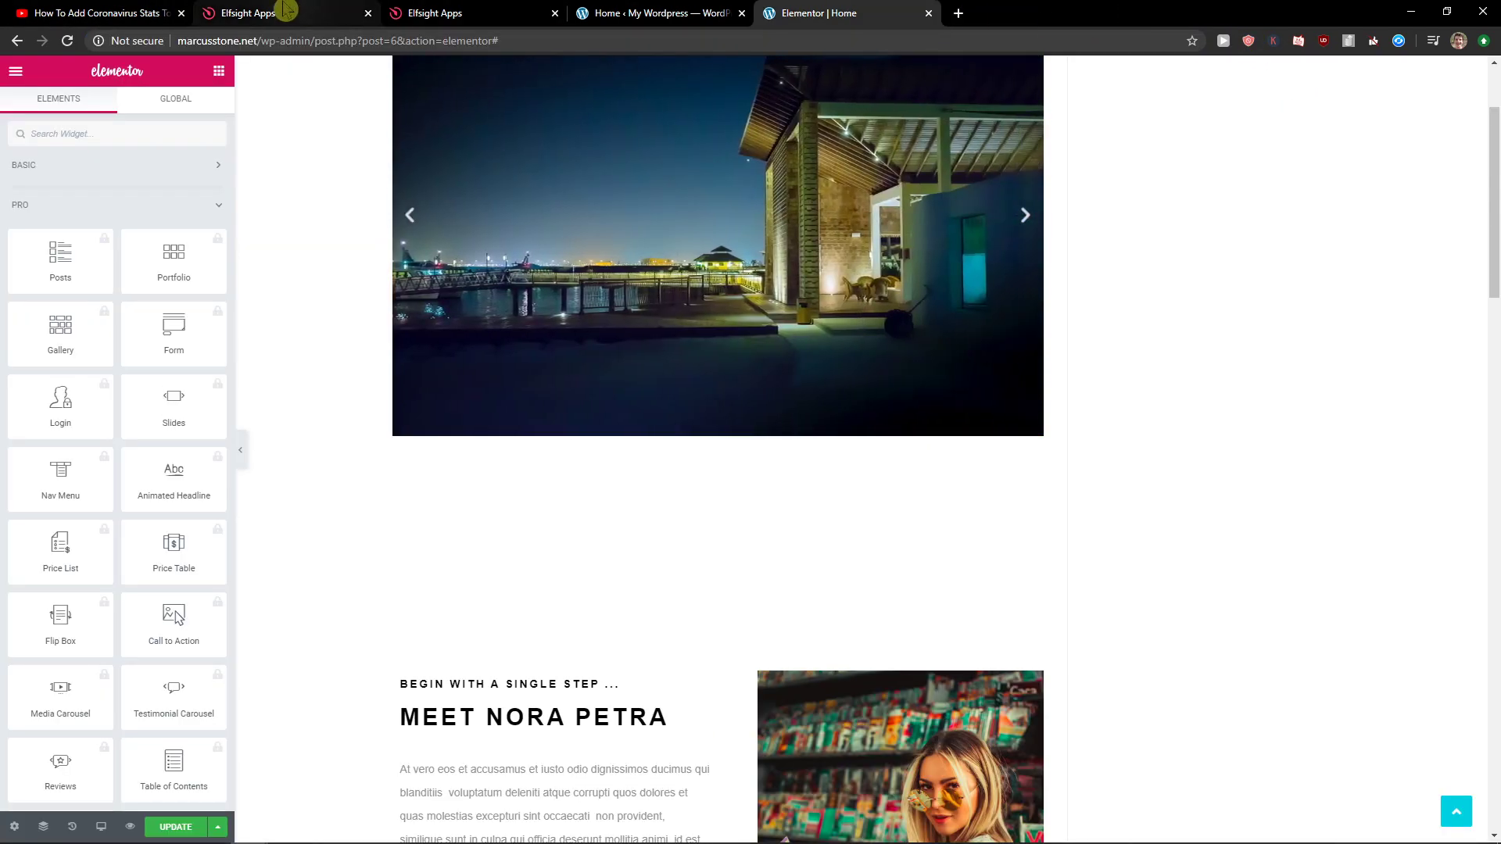
left_click(272, 12)
type("@restauraciadosyta")
key("Return")
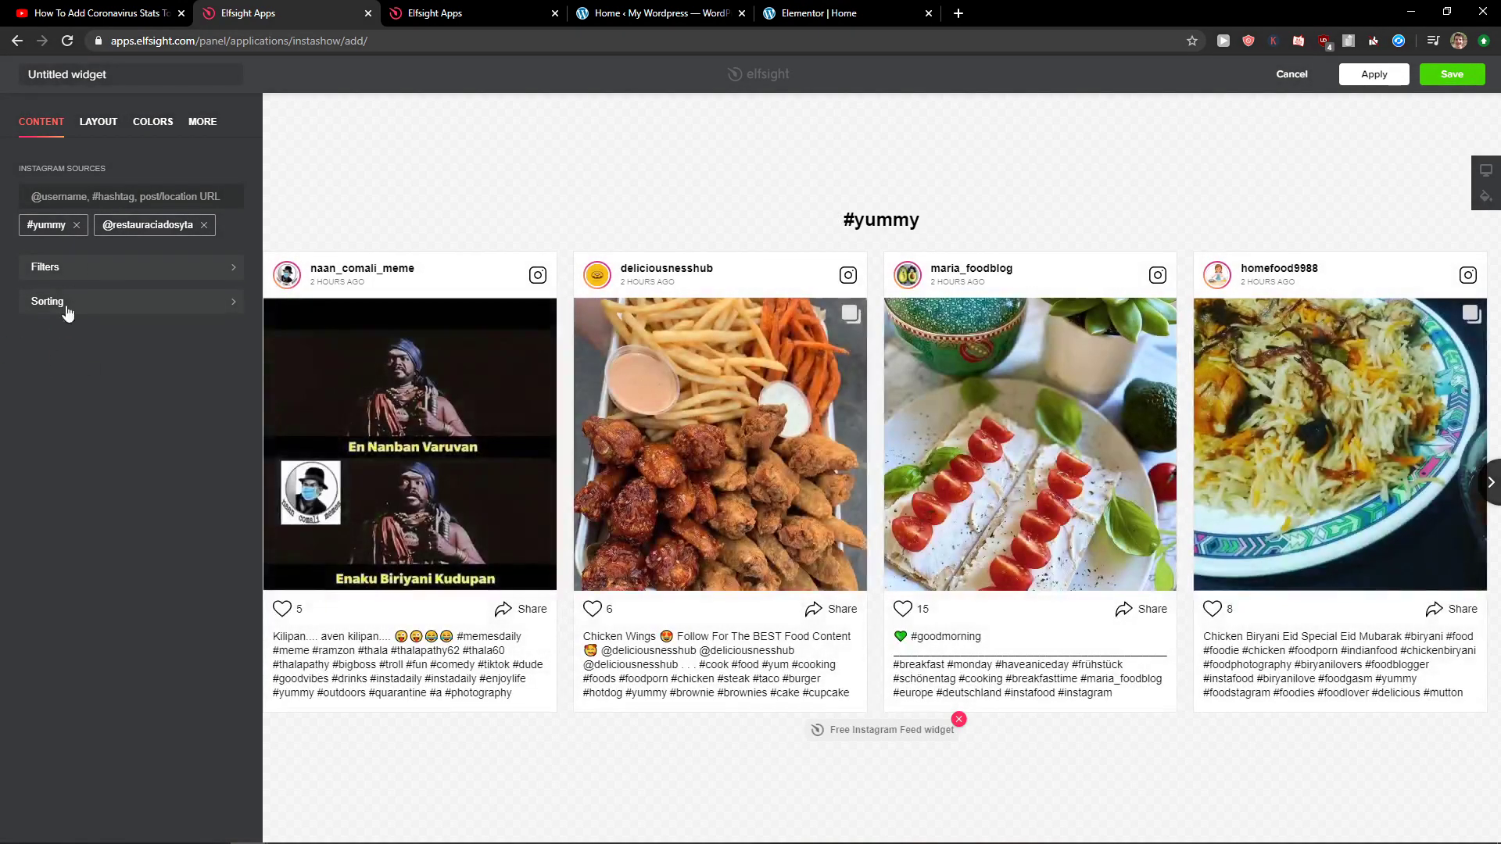
left_click(78, 226)
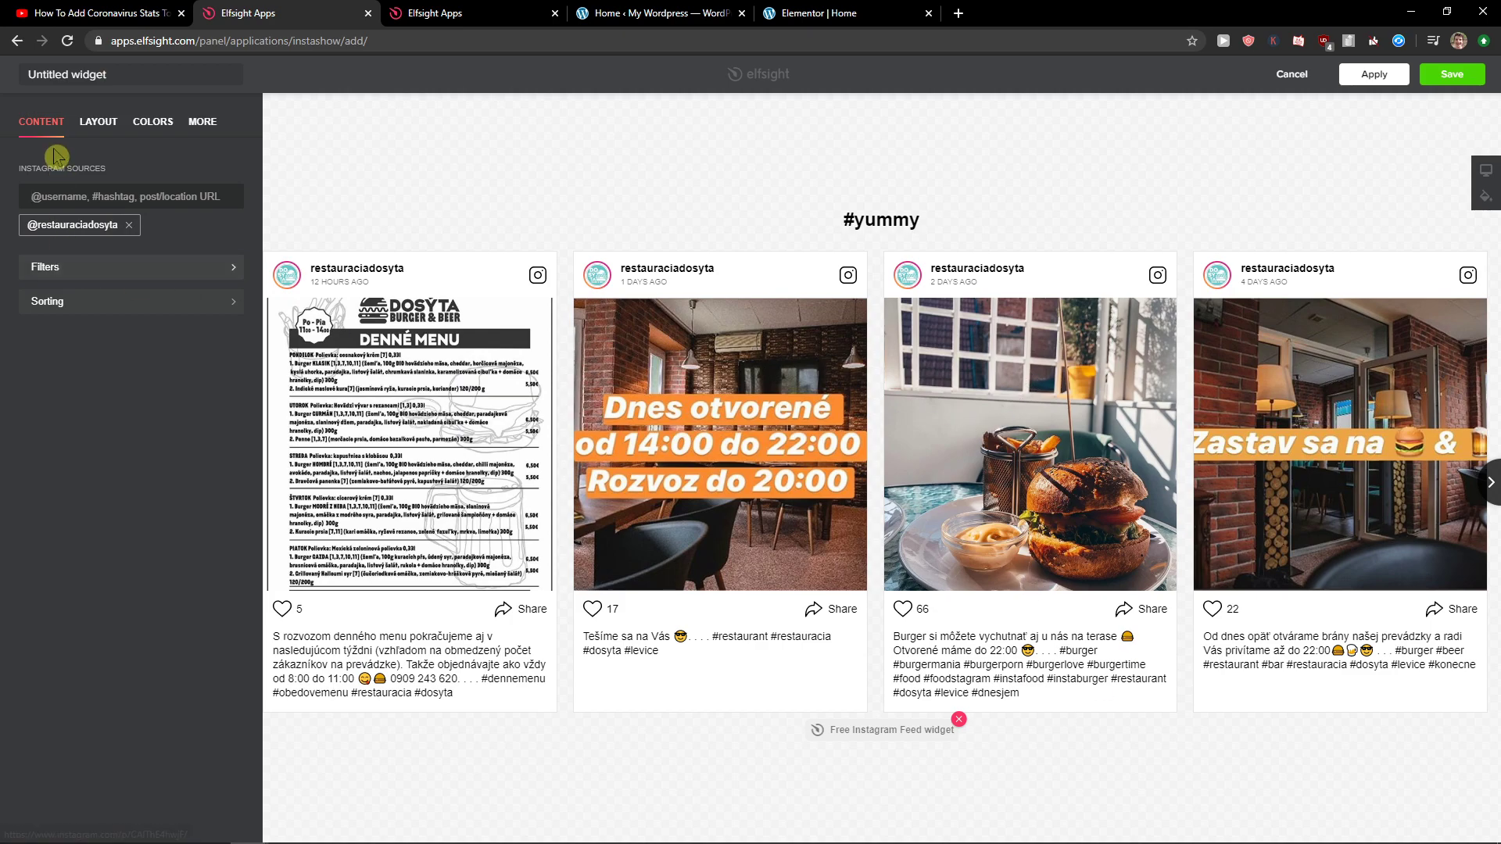
Review the LAYOUT and COLORS settings, then return to the Instagram sources
left_click(97, 123)
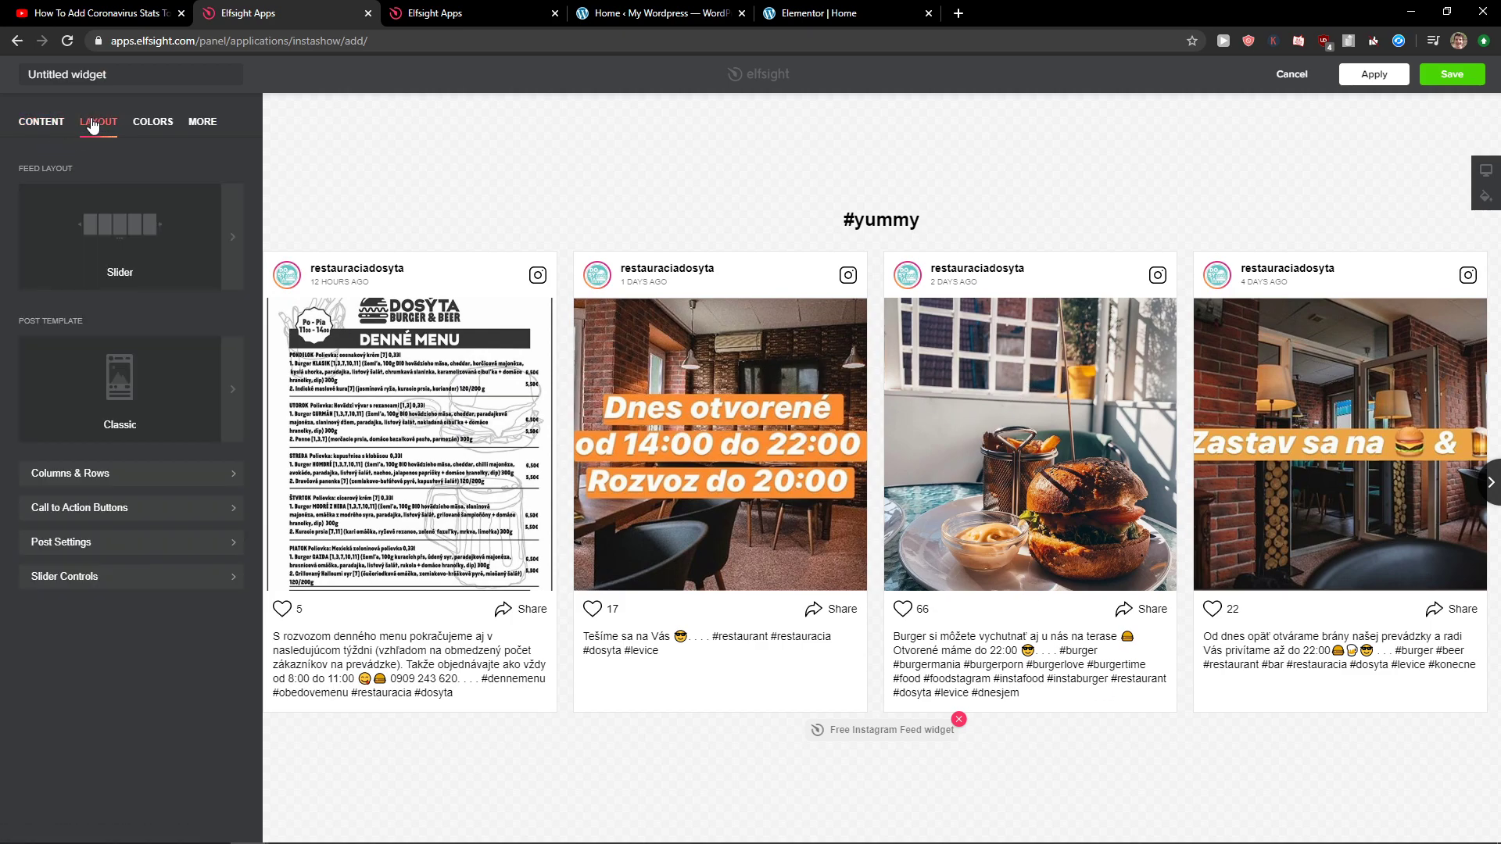
left_click(146, 121)
left_click(97, 120)
left_click(42, 121)
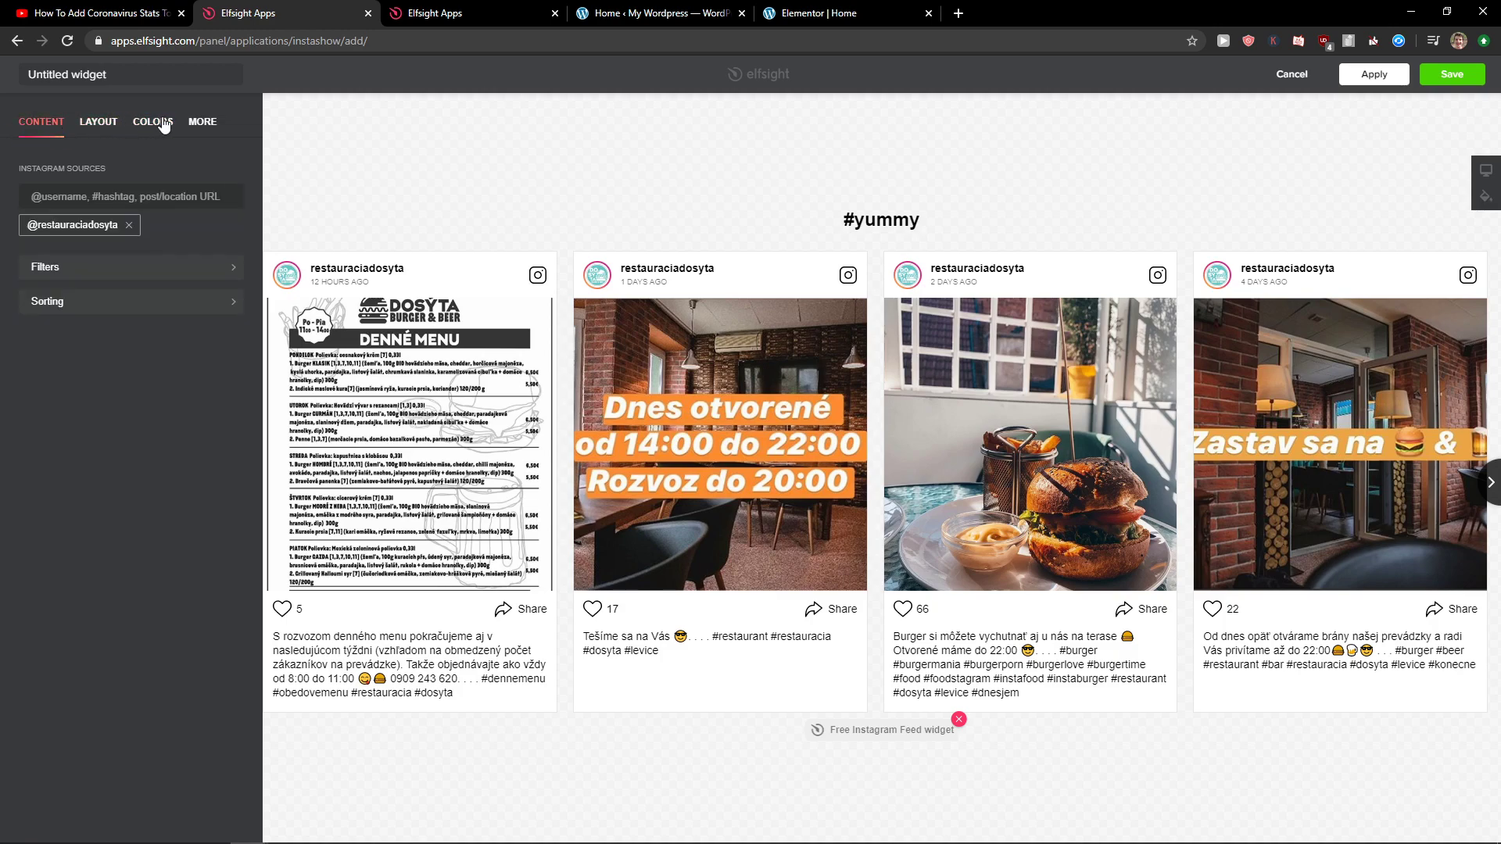
Save the Instagram Feed widget and go to its installation page with the embed code
left_click(1452, 74)
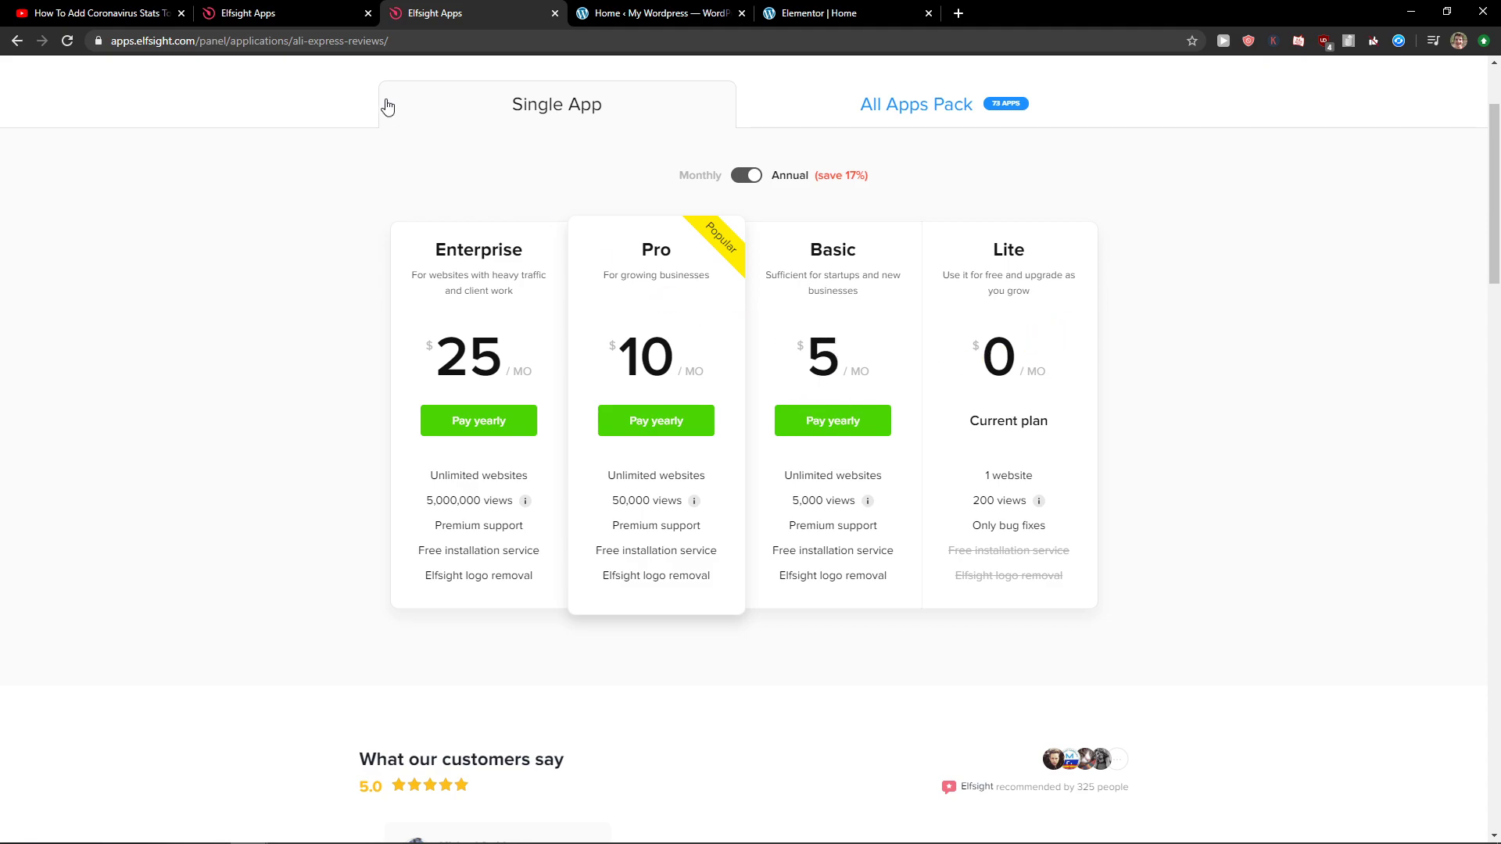
left_click(328, 12)
left_click(652, 483)
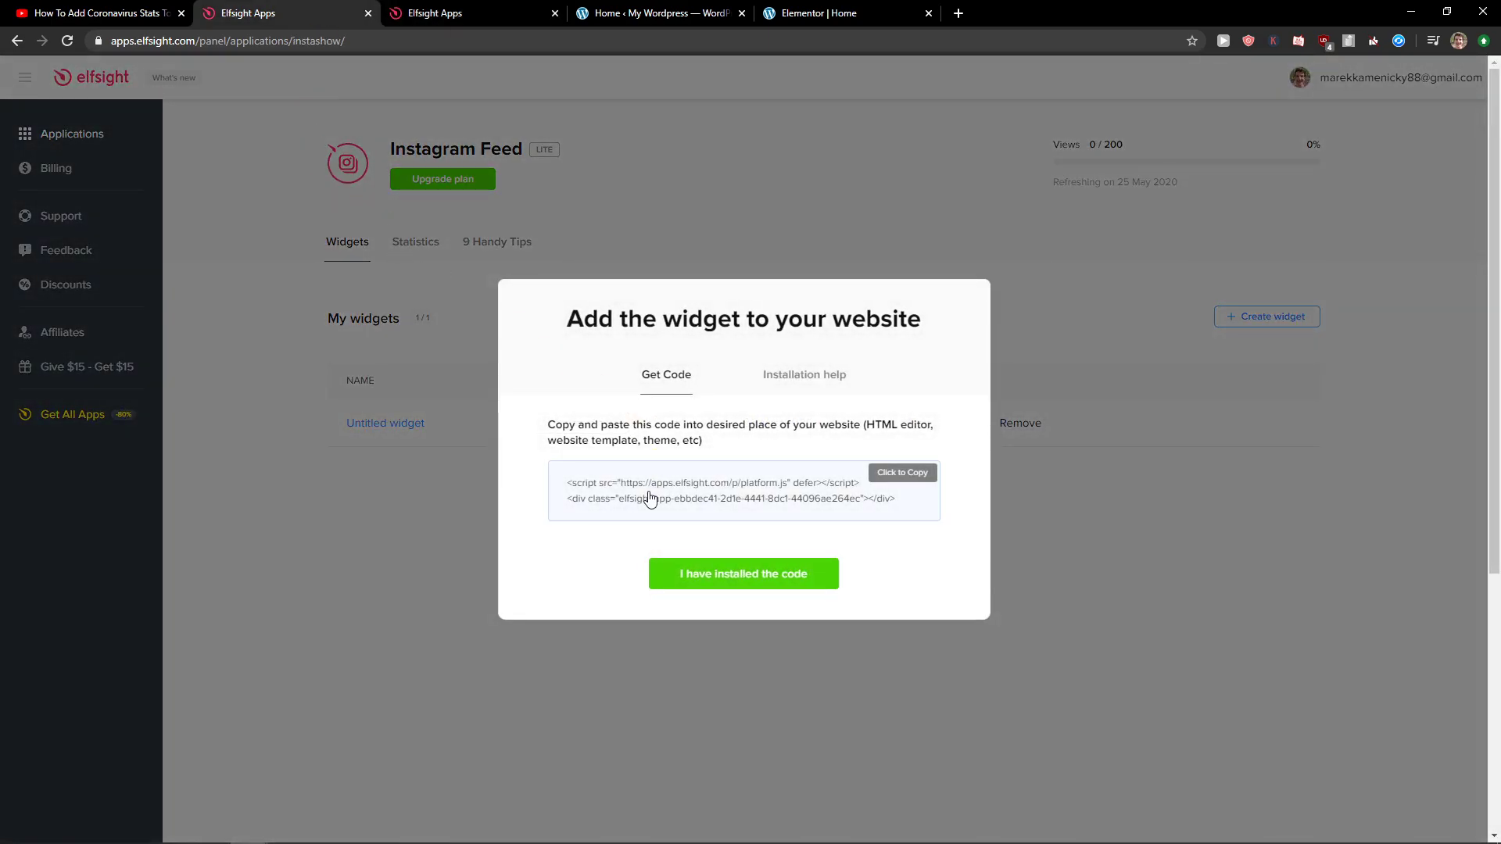
left_click(601, 13)
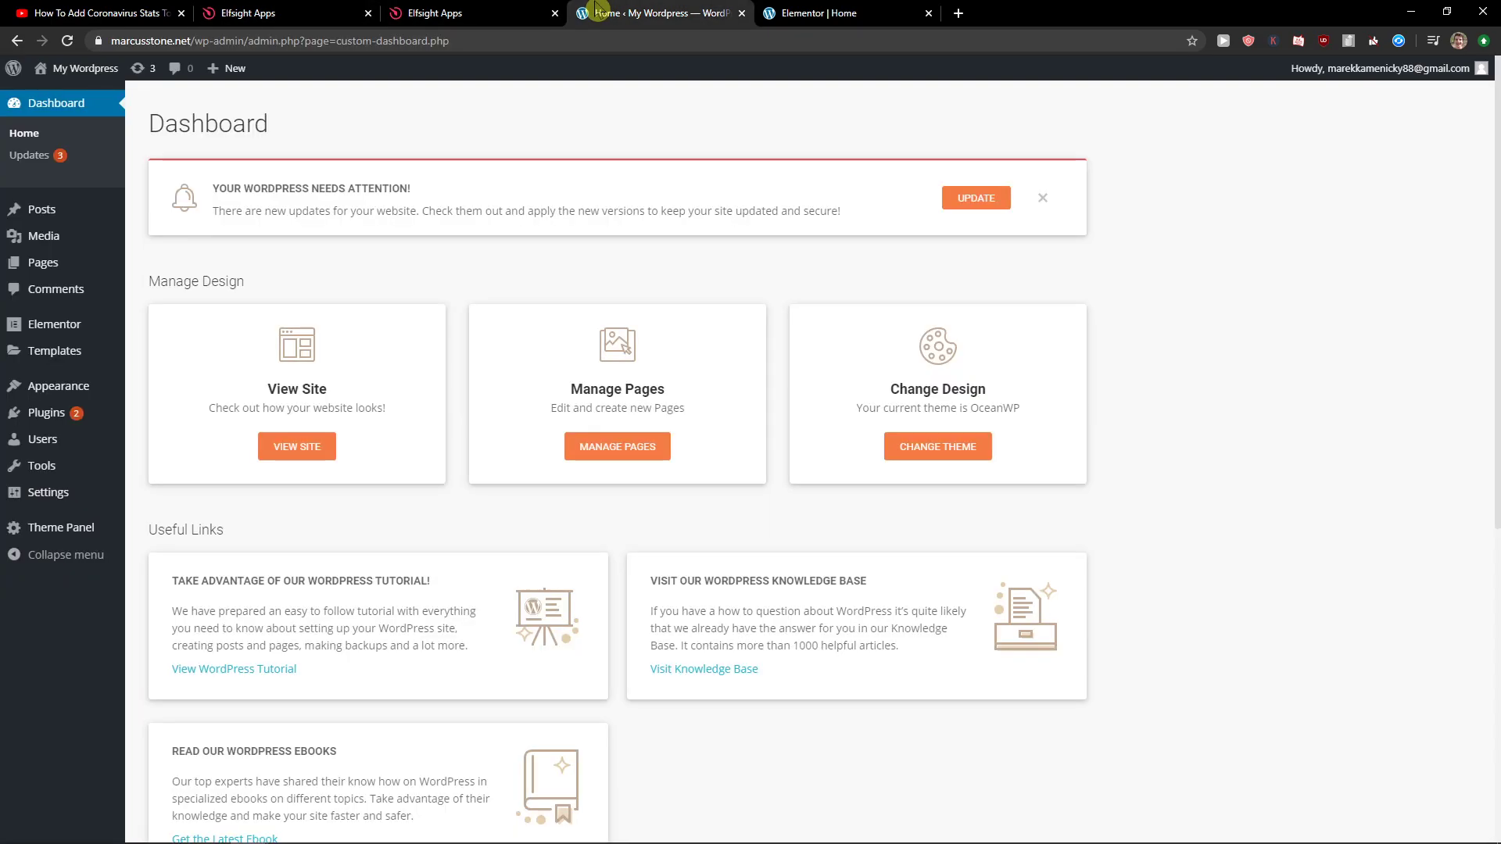
left_click(809, 12)
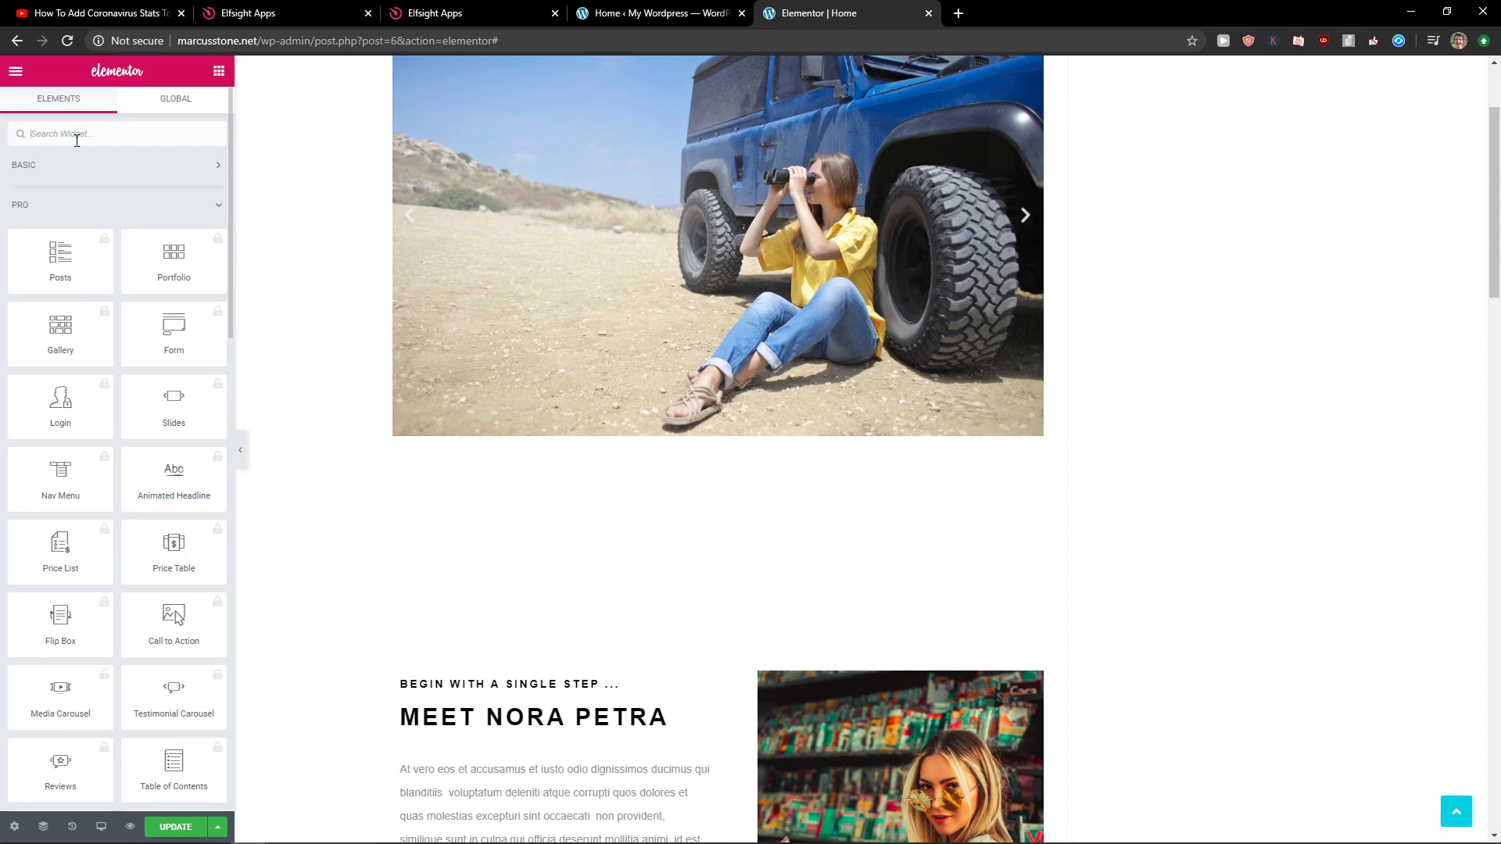
type("html")
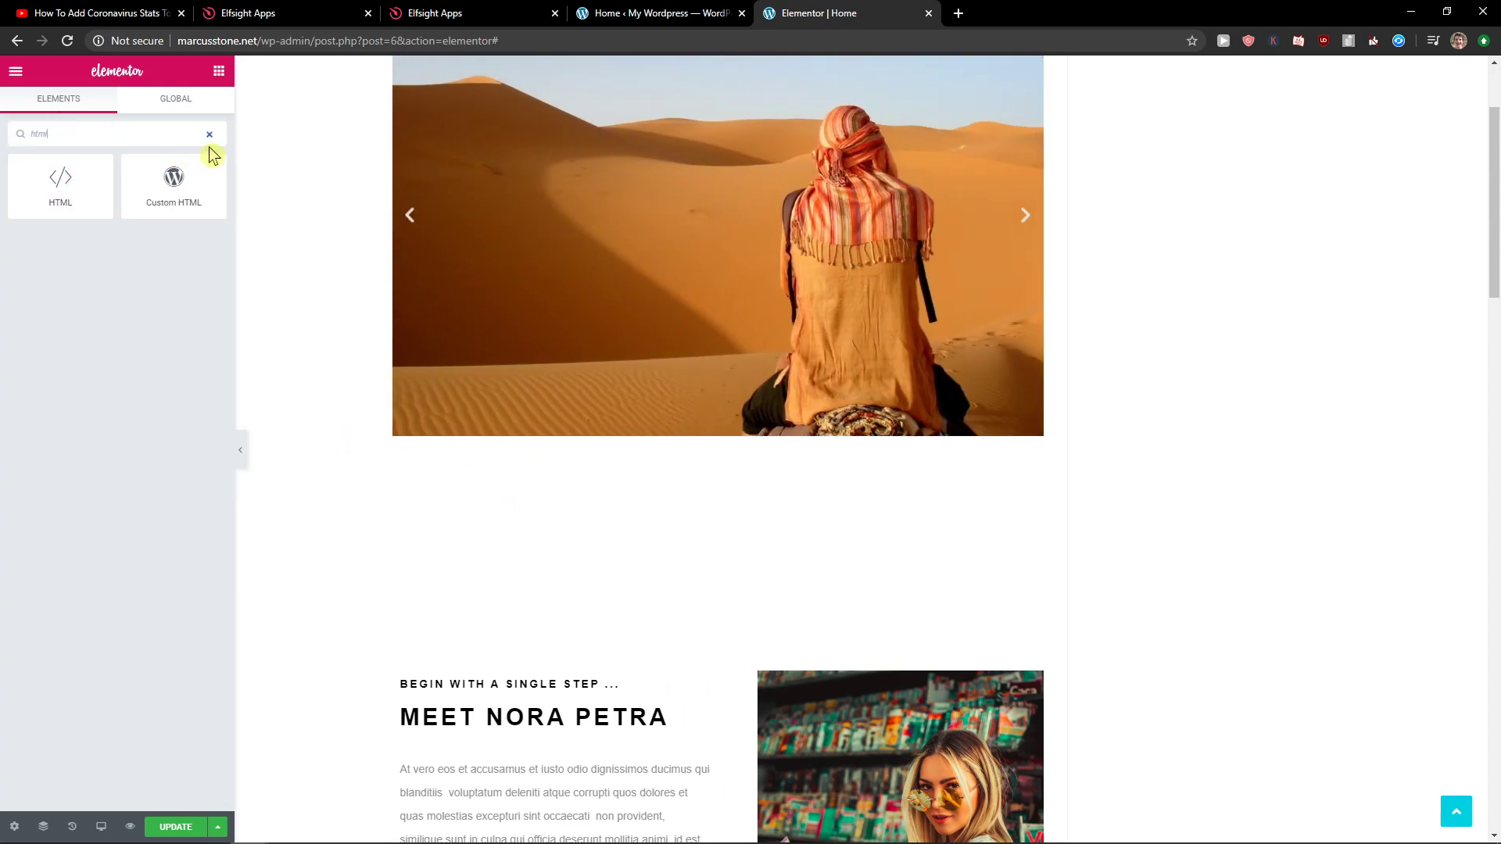
left_click(209, 135)
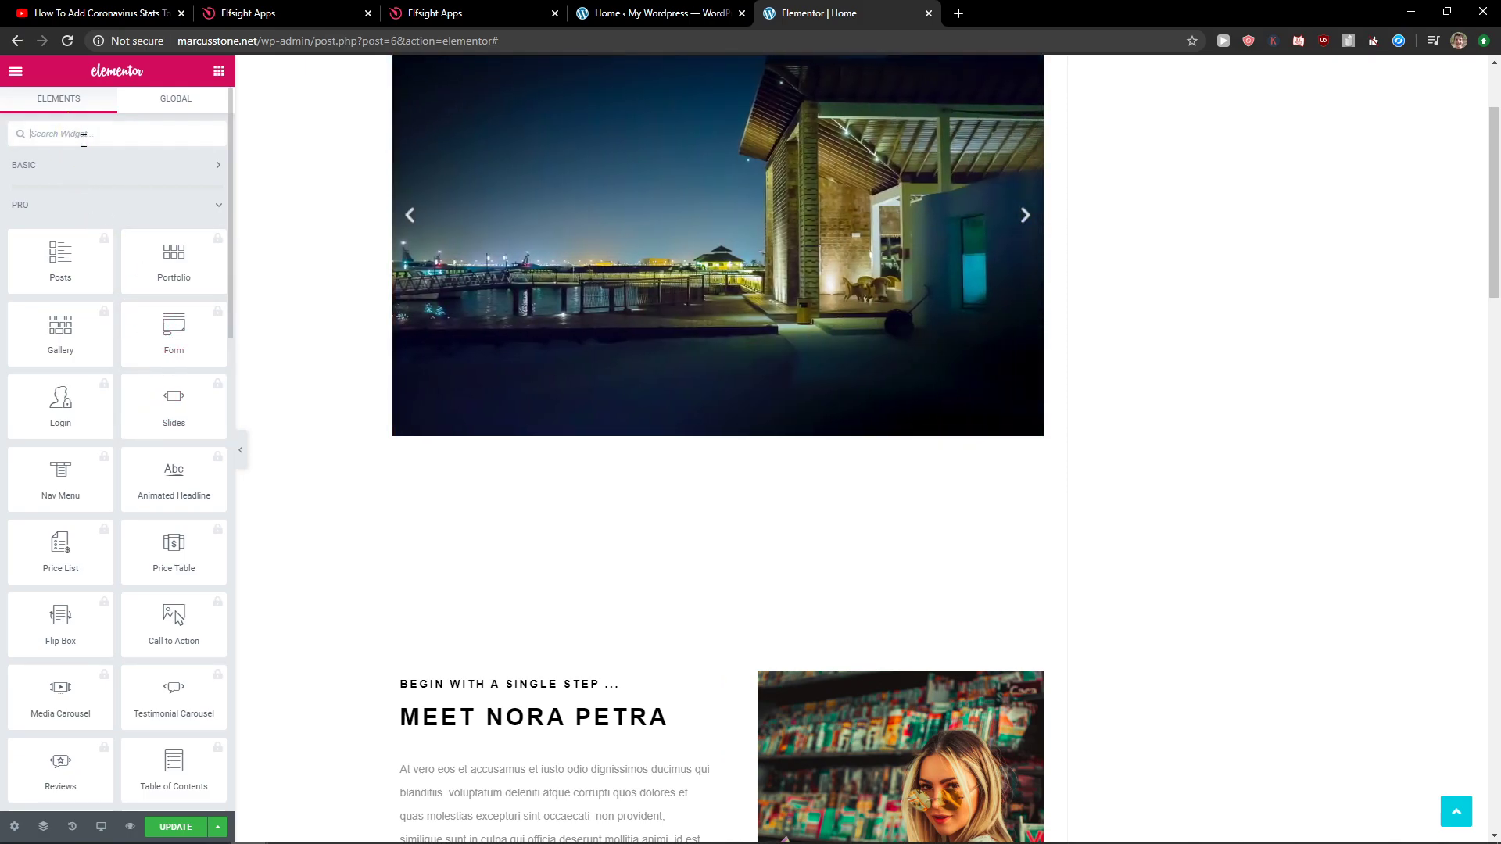
type("spa")
mouse_move(60, 189)
left_mouse_down()
mouse_move(637, 485)
mouse_move(660, 450)
left_mouse_up()
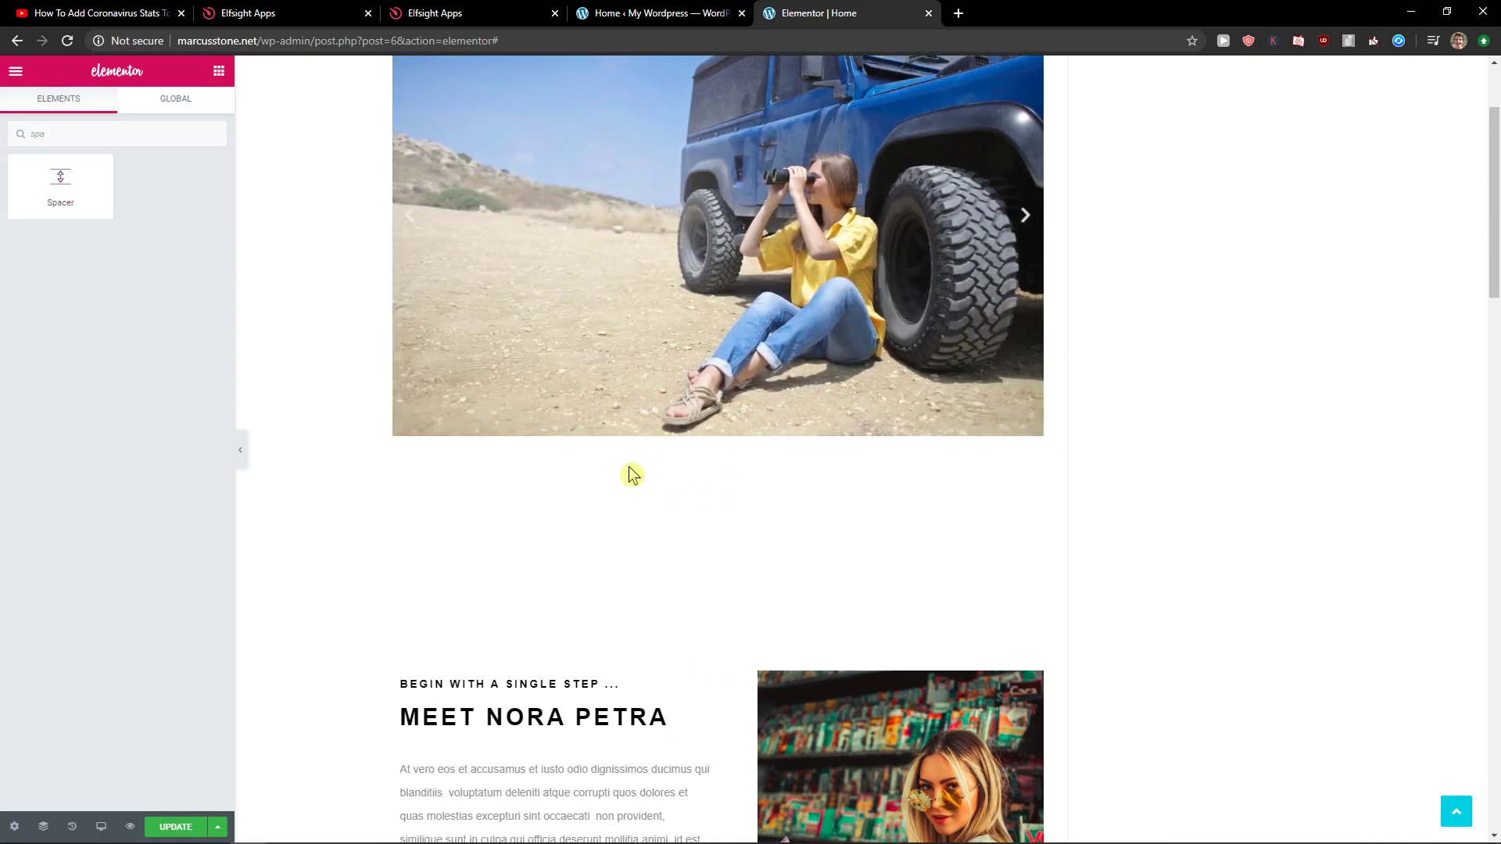
left_click_drag(60, 188, 641, 453)
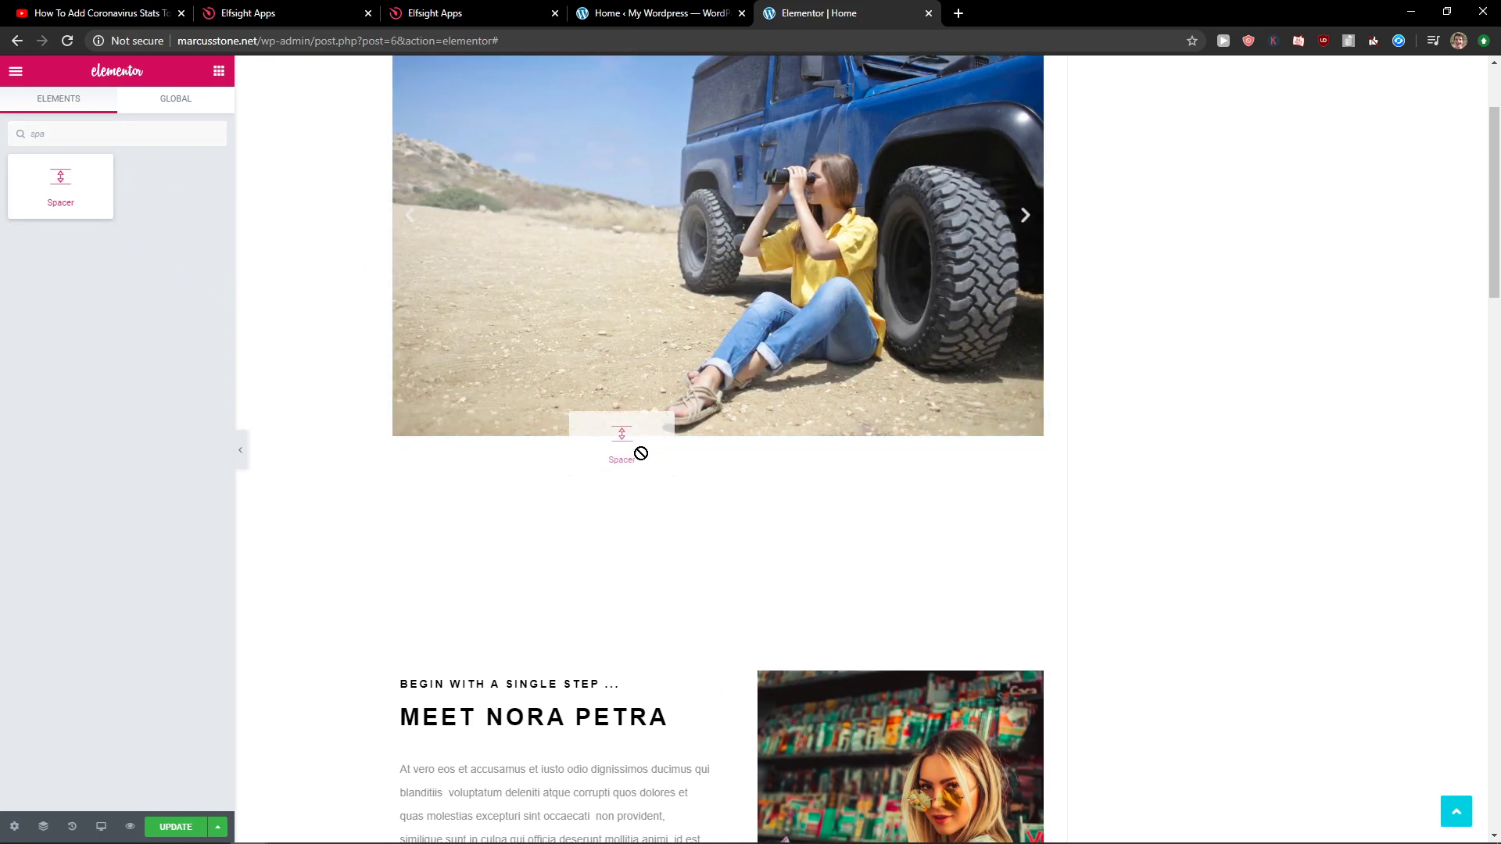
left_click_drag(640, 453, 676, 437)
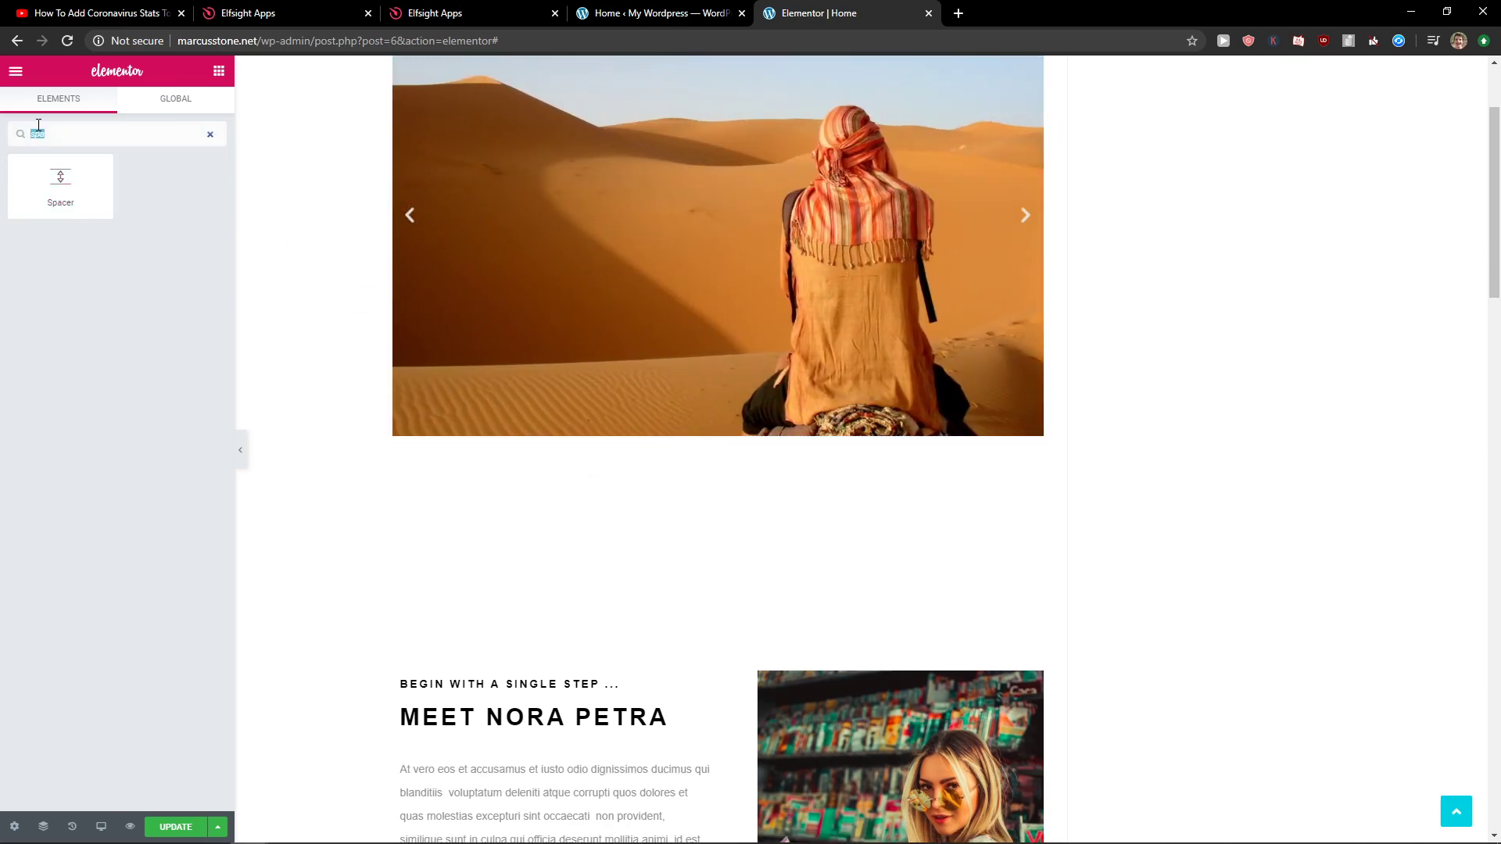
type("html")
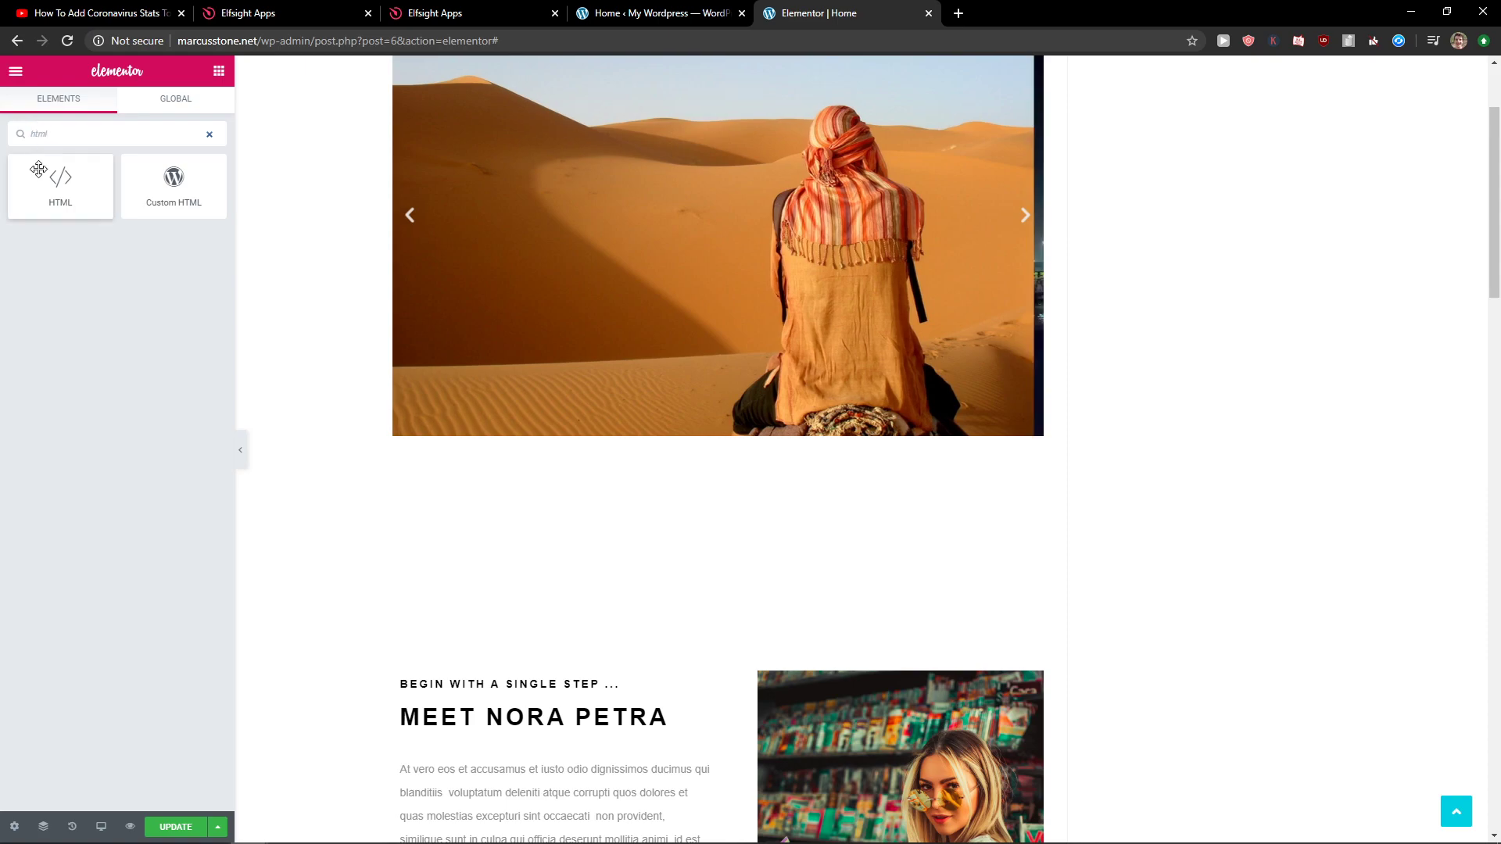
Place an HTML widget below the carousel and paste the Elfsight embed code into it
left_click_drag(60, 185, 633, 442)
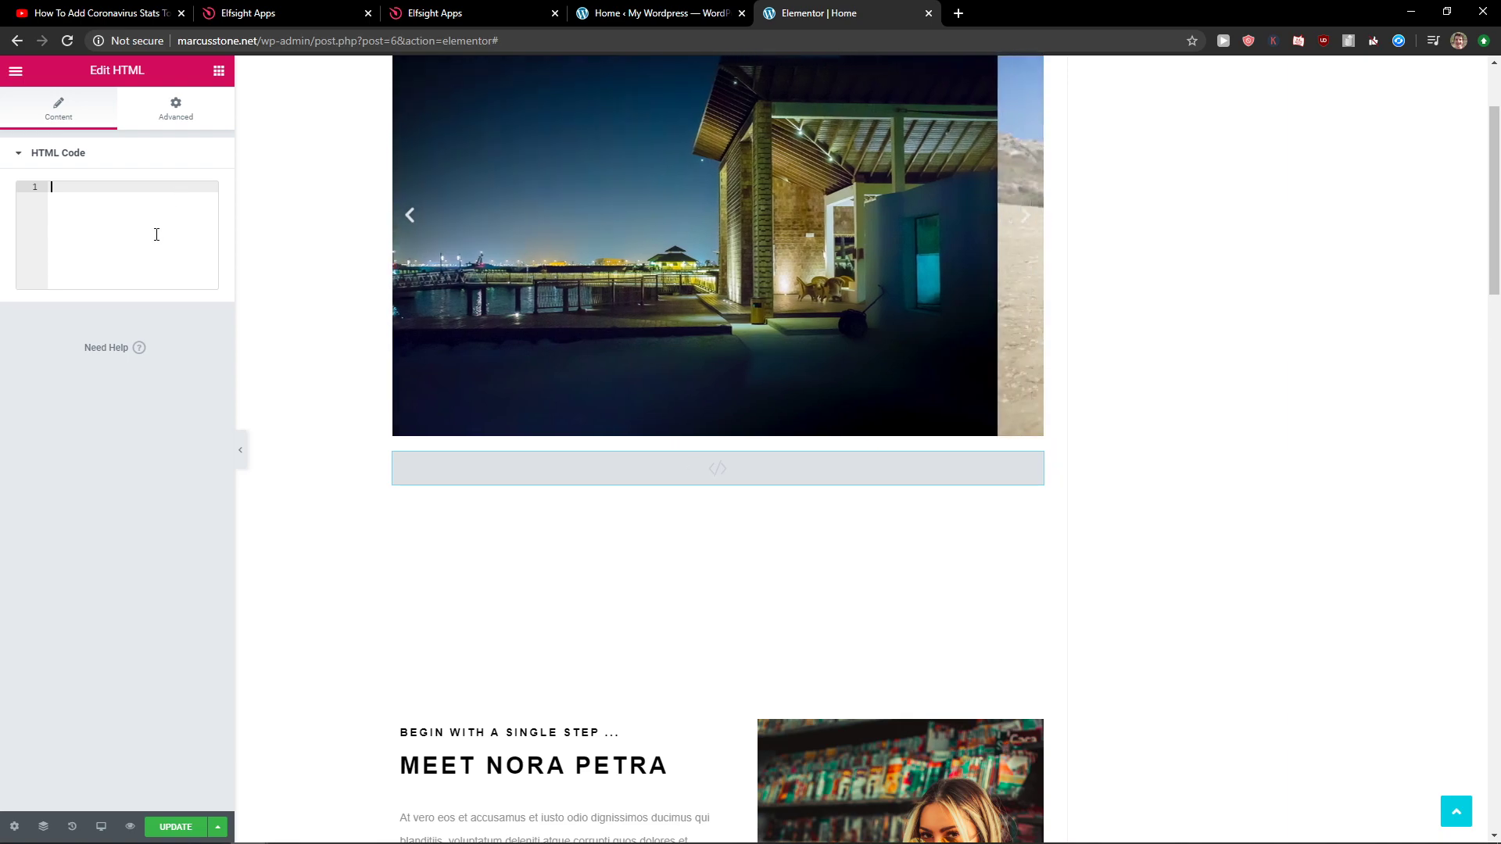
type("<script src=\"https://apps.elfsight.com/p/platform.js\" defer></script> <div class=\"elfsight-app-ebbdec41-2d1e-4441-8dc1-44096ae264ec\"></div>")
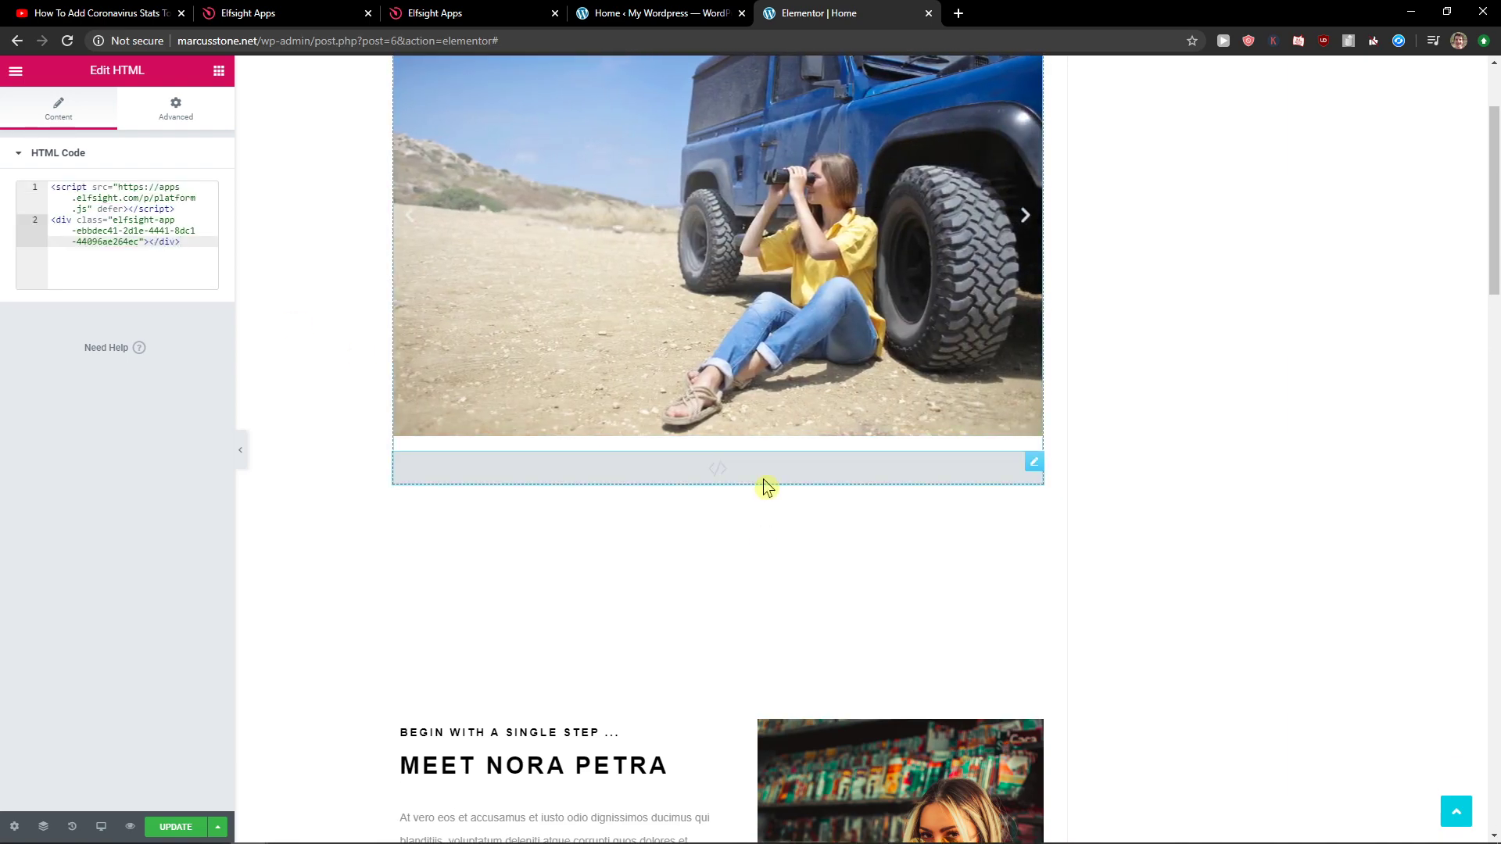
left_click(607, 552)
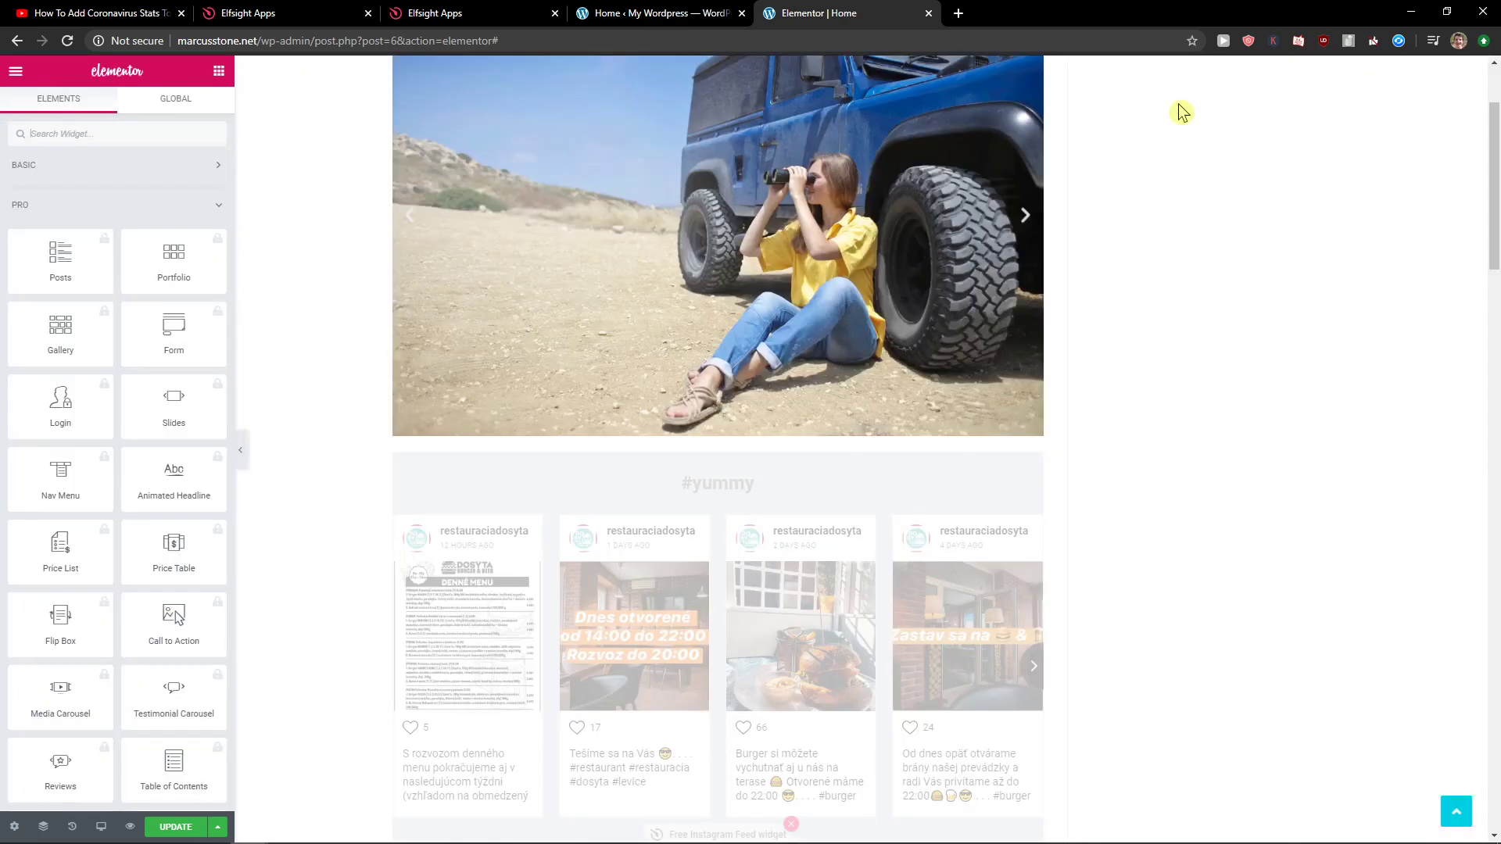
scroll(738, 732, "down", 5)
scroll(825, 547, "down", 3)
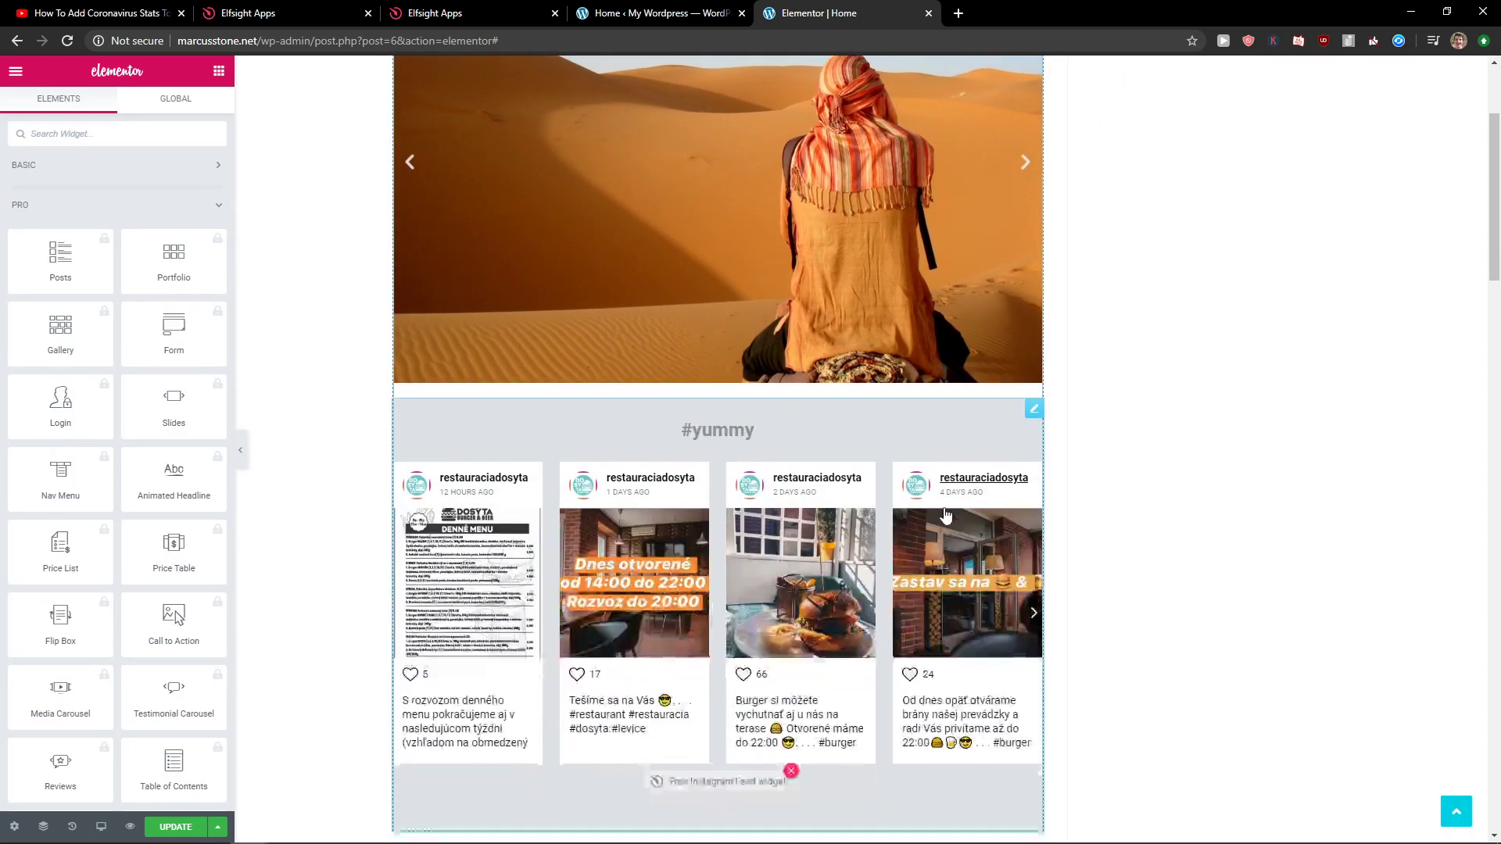
scroll(804, 475, "up", 3)
Update the page, view it live, and advance the Instagram feed through more posts
left_click(172, 830)
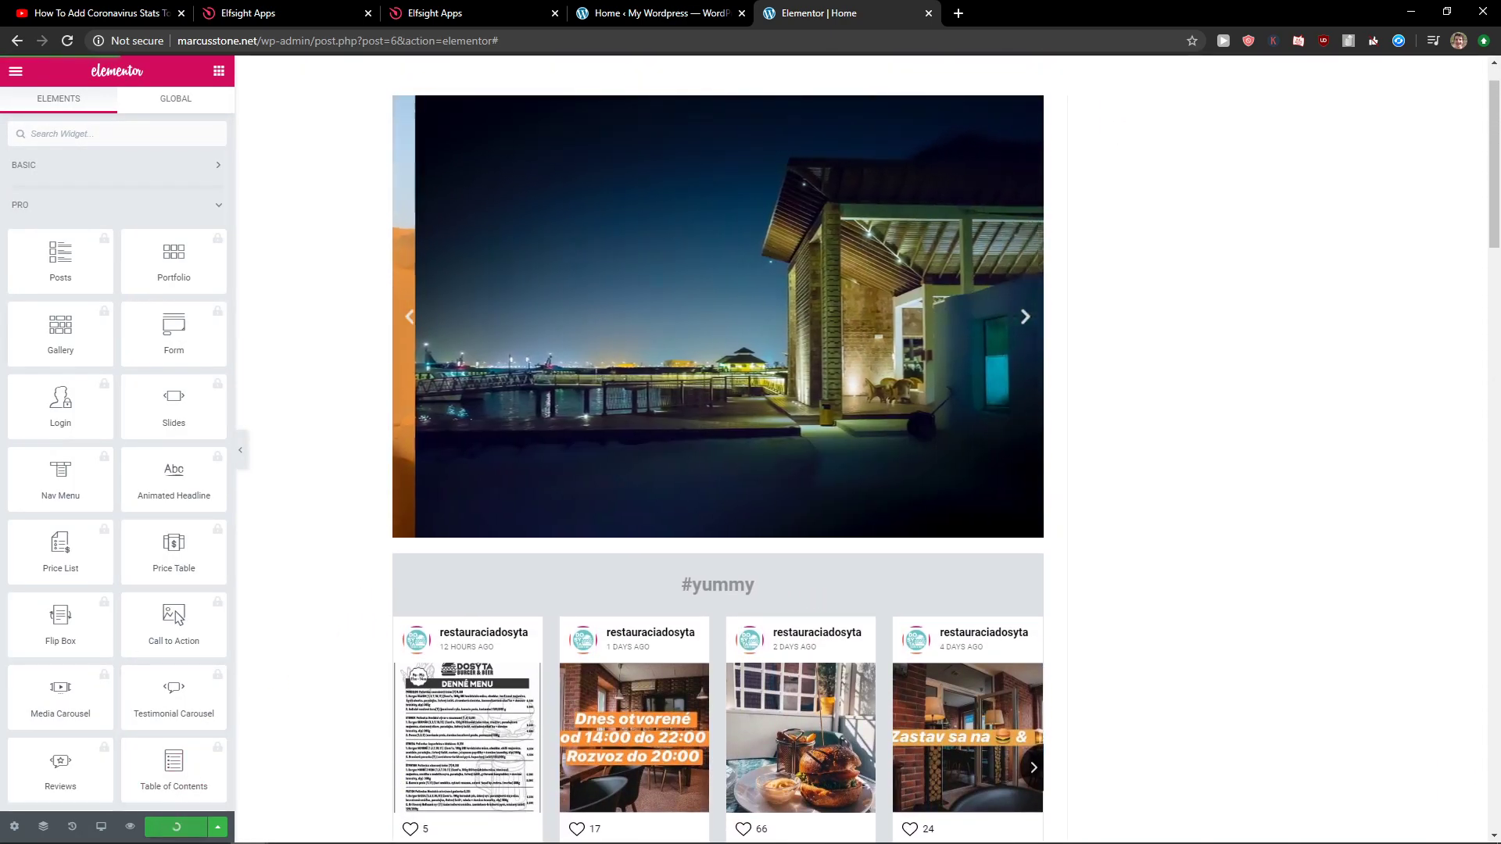
left_click(19, 73)
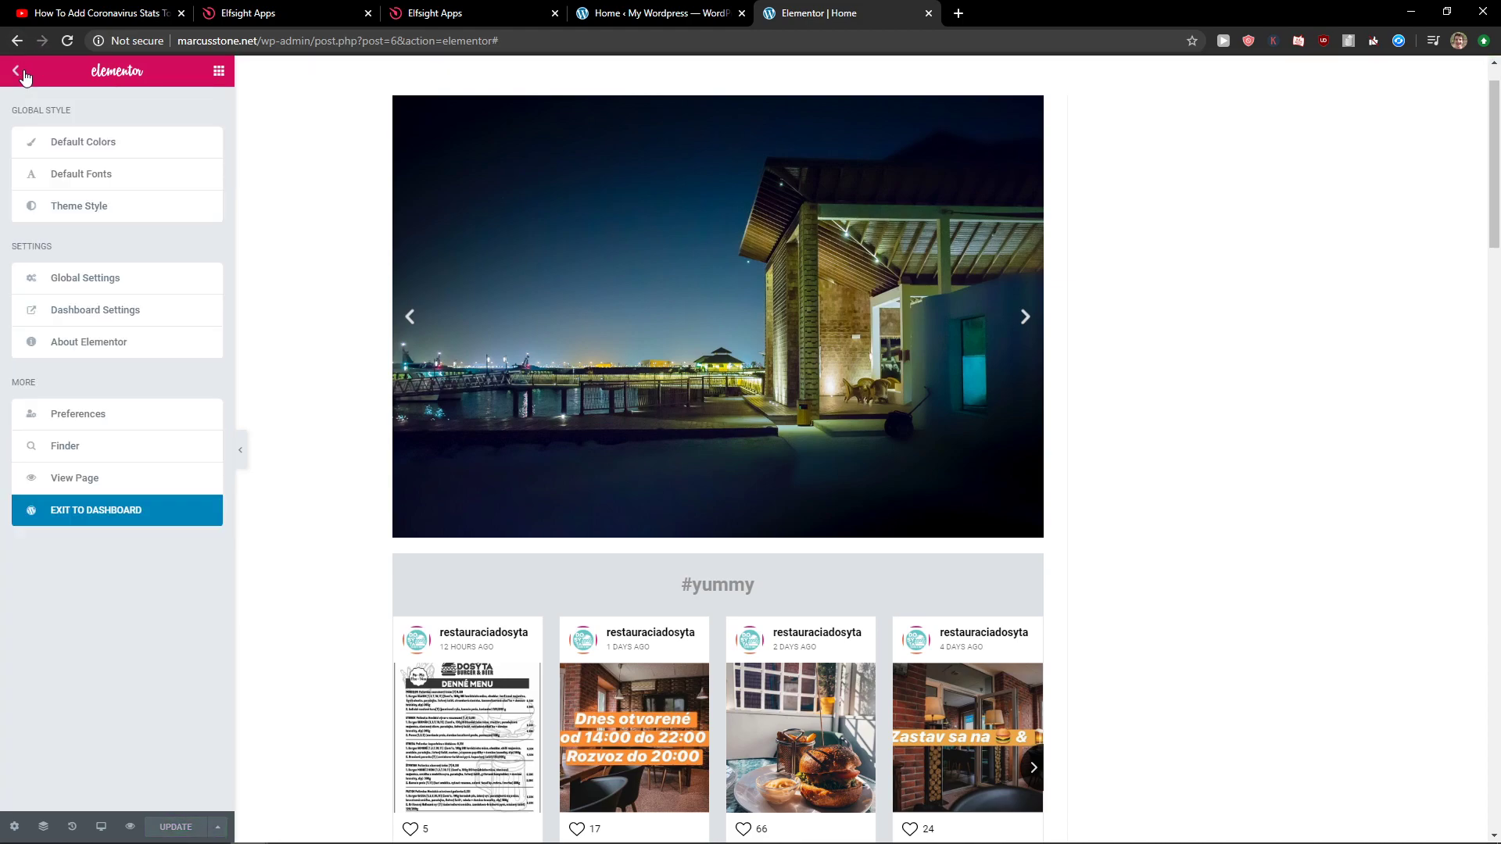
left_click(75, 477)
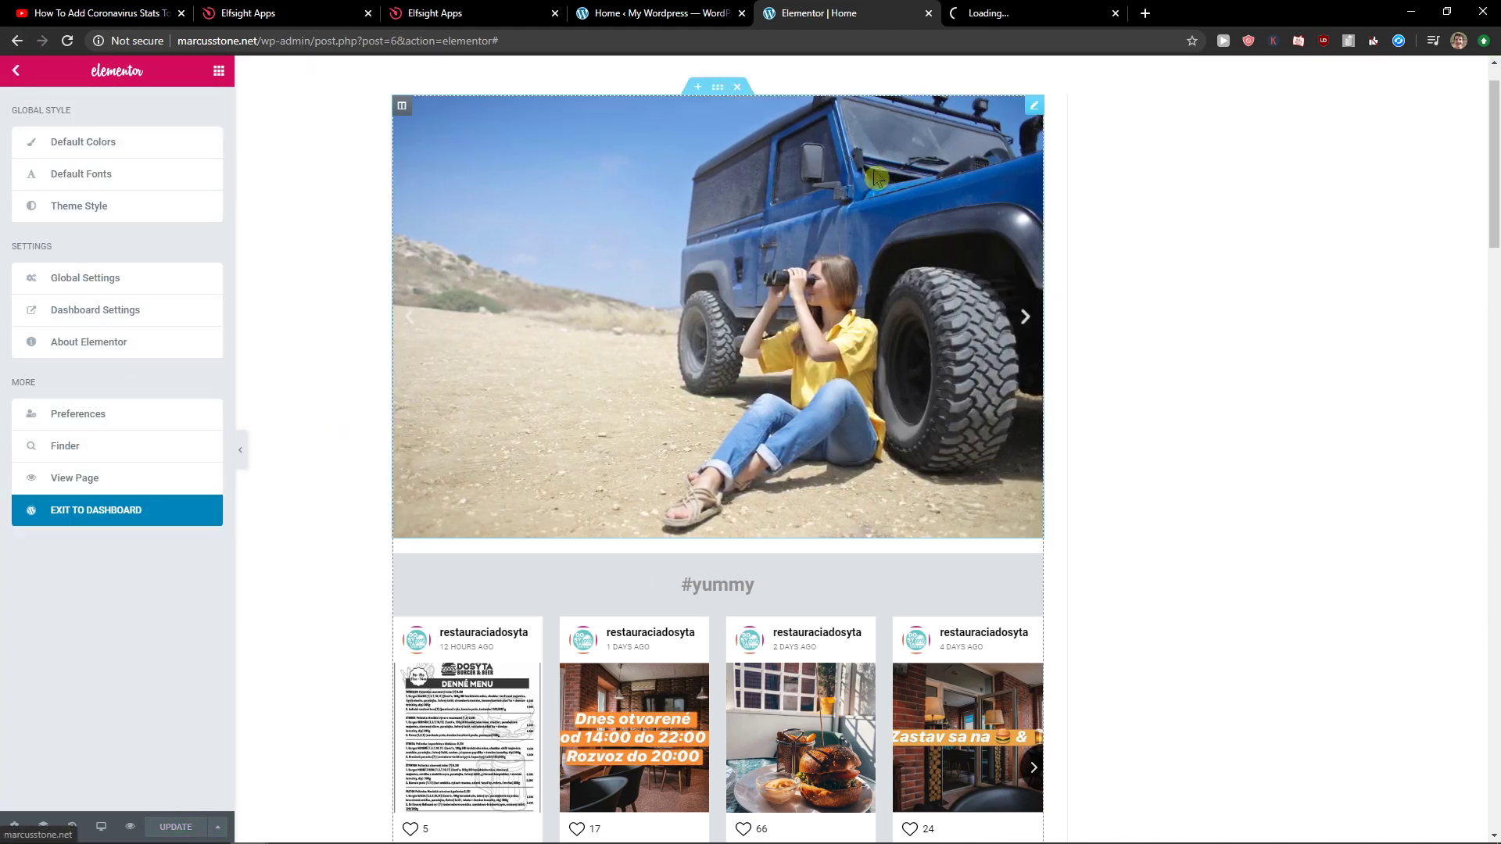
left_click(1018, 14)
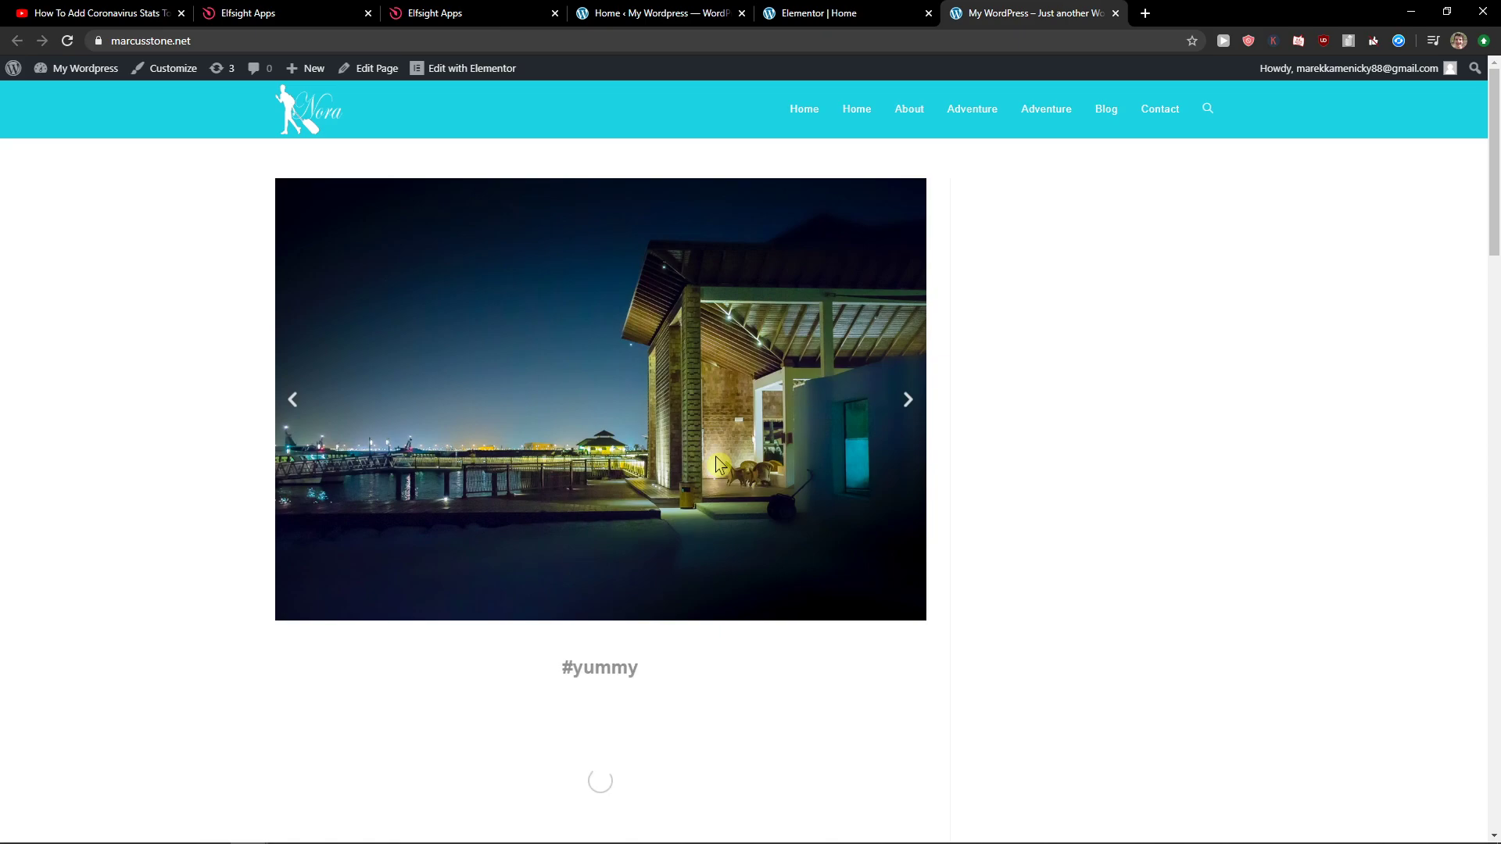
scroll(718, 466, "down", 3)
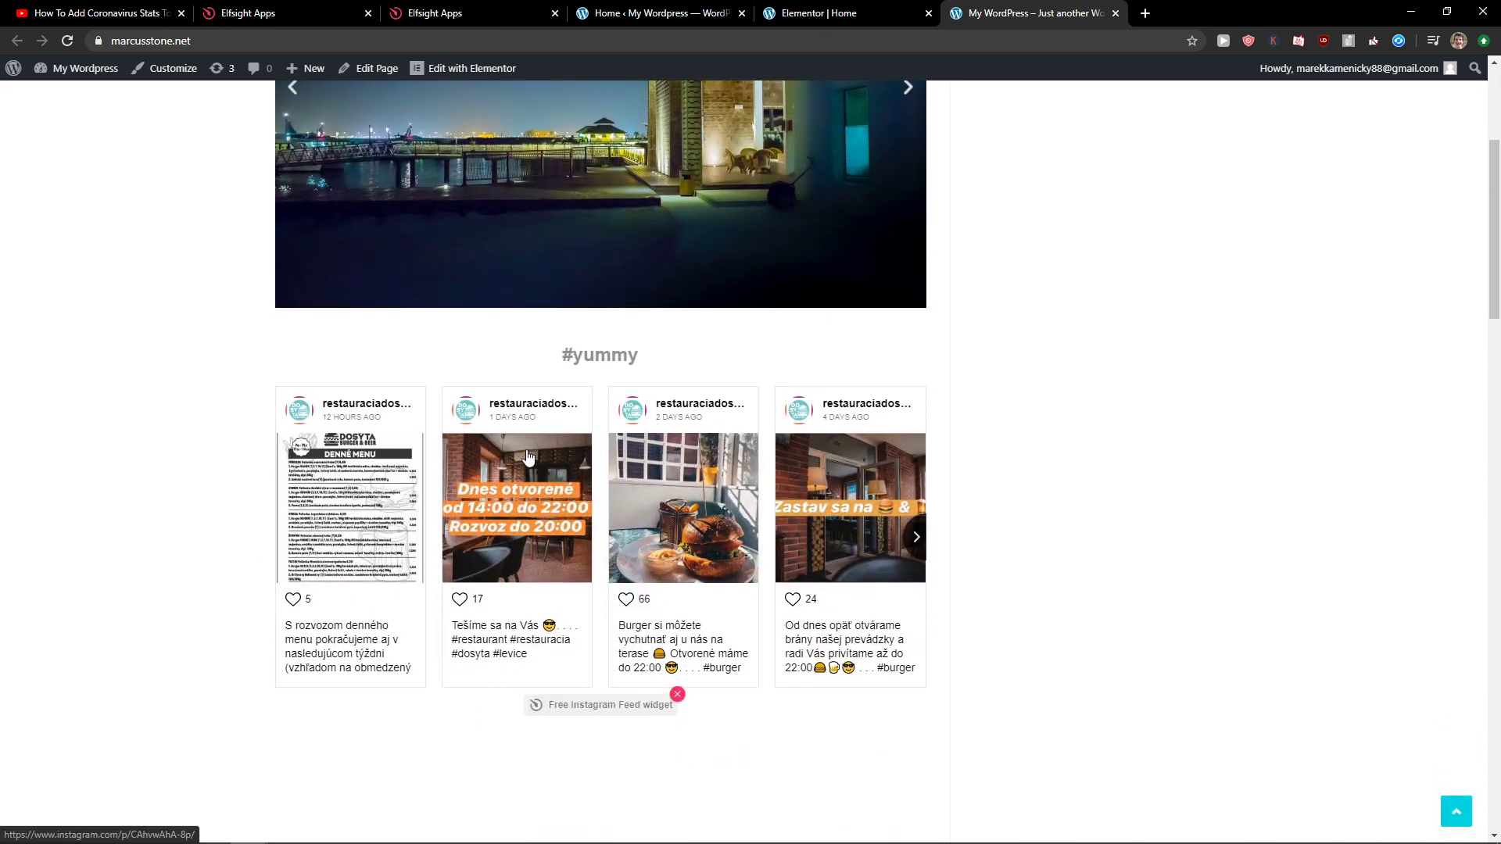
scroll(528, 458, "down", 1)
left_click(917, 460)
left_click(918, 465)
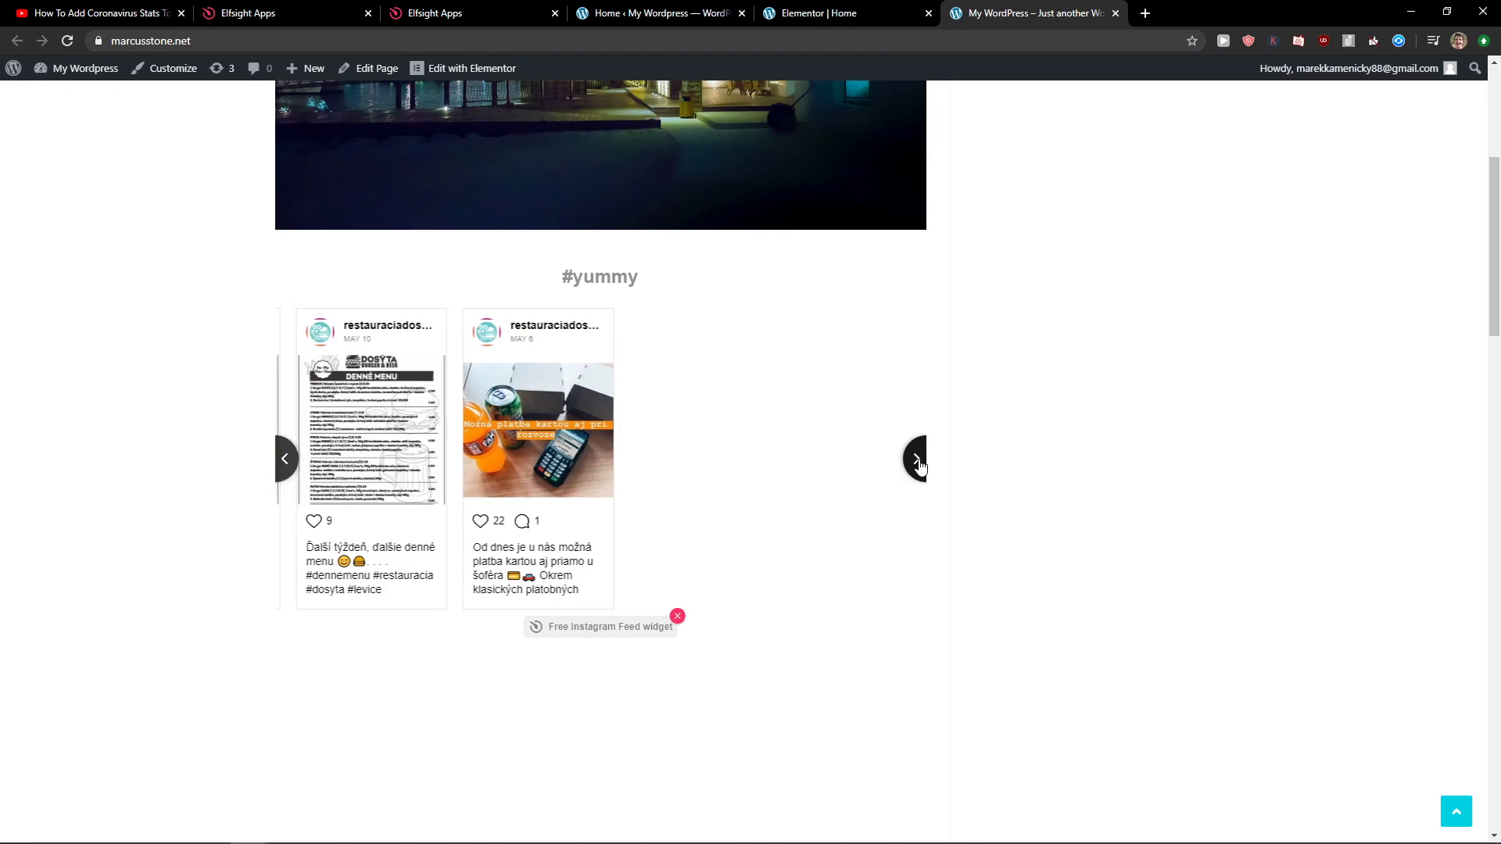
Back in Elementor, select the feed's HTML widget and view its Advanced settings
left_click(869, 13)
scroll(719, 469, "down", 3)
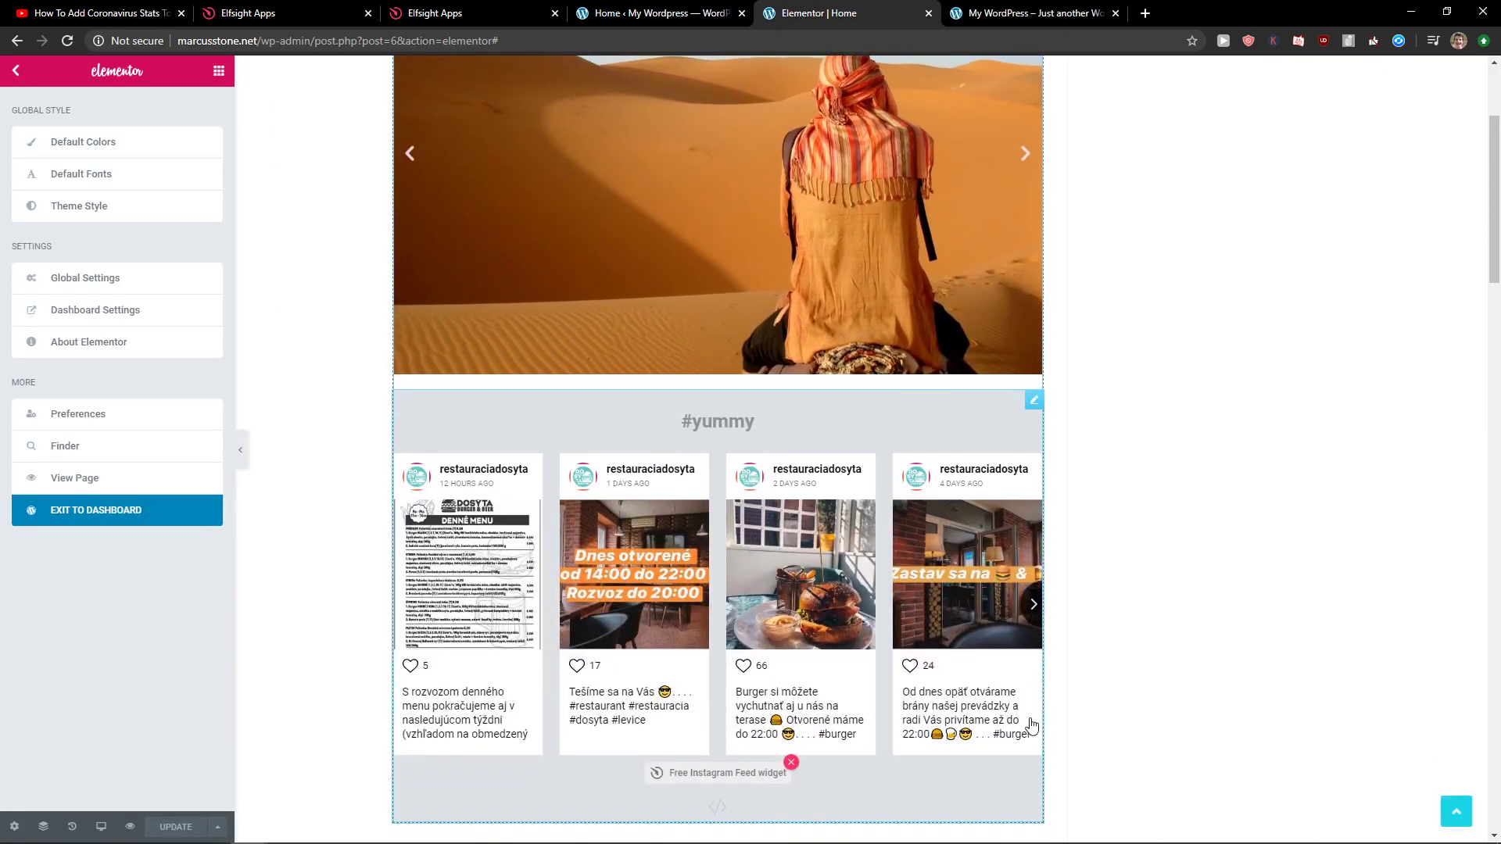
left_click(1042, 656)
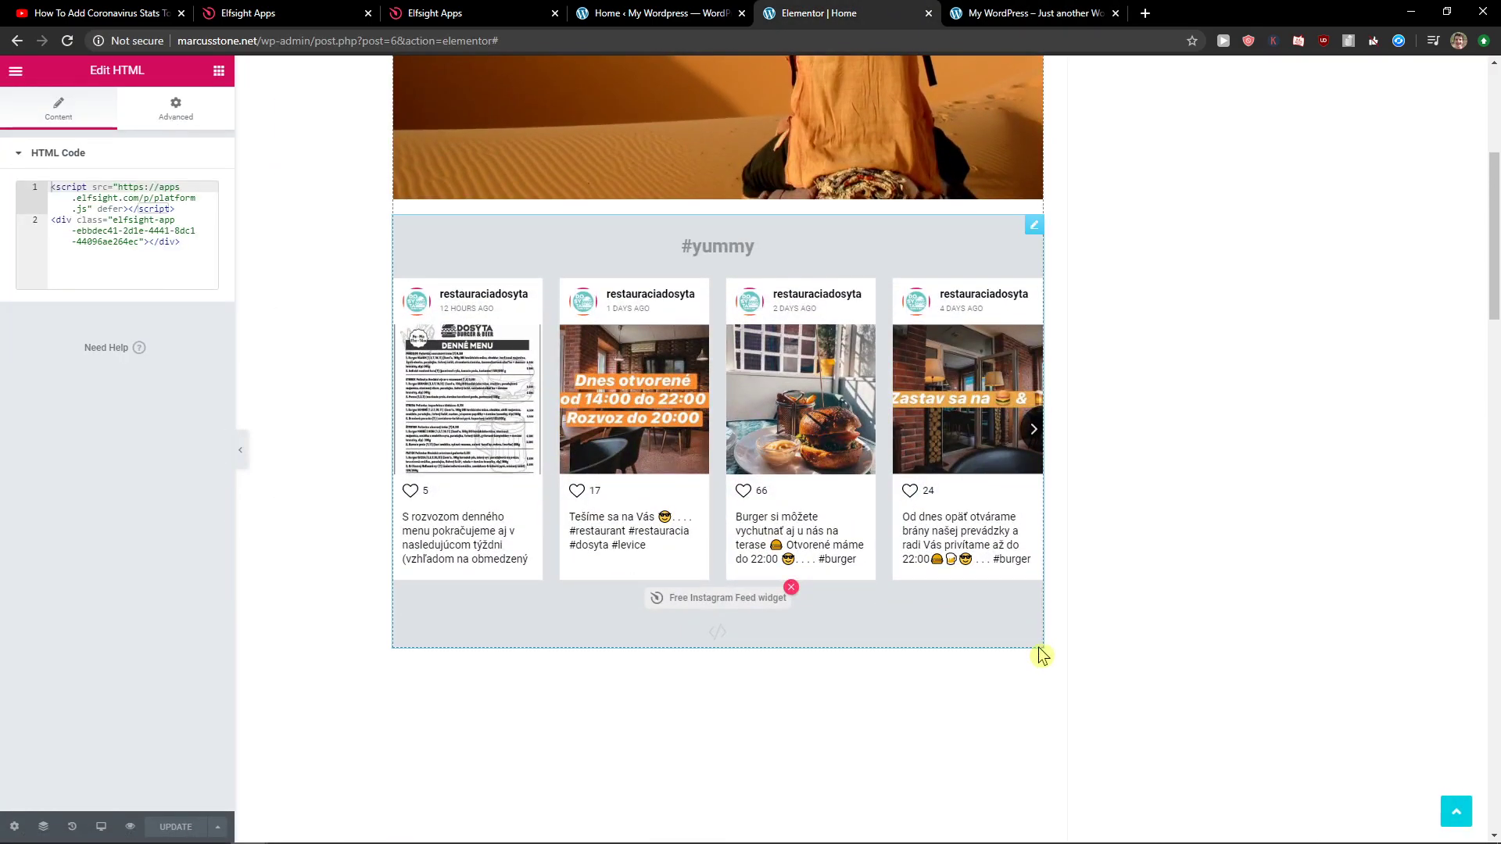
right_click(1034, 225)
left_click(1034, 226)
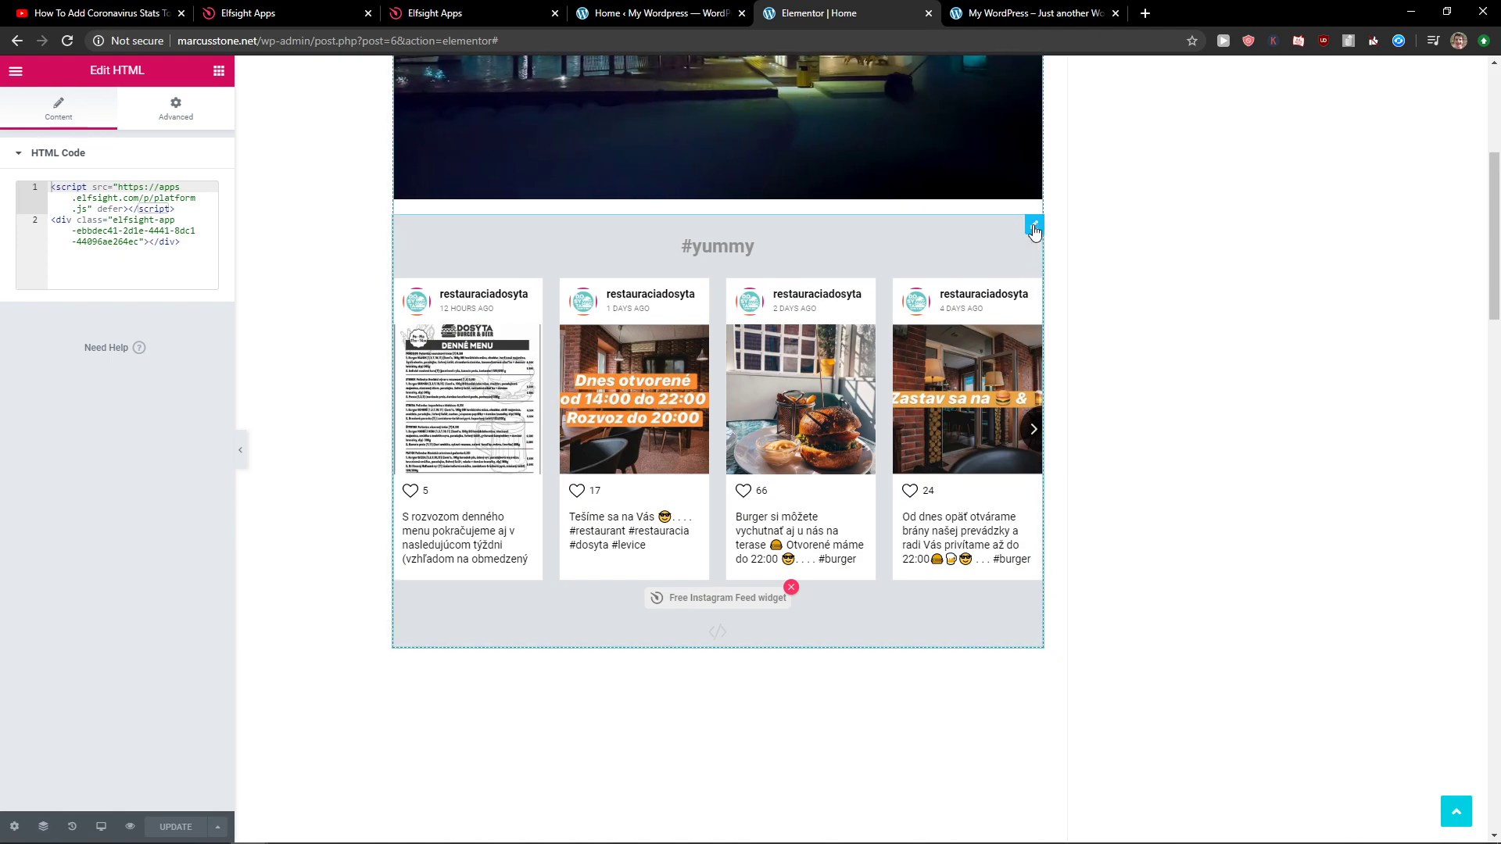
left_click(177, 105)
Return to the Elements library and expand the Basic elements category
left_click(16, 71)
left_click(16, 73)
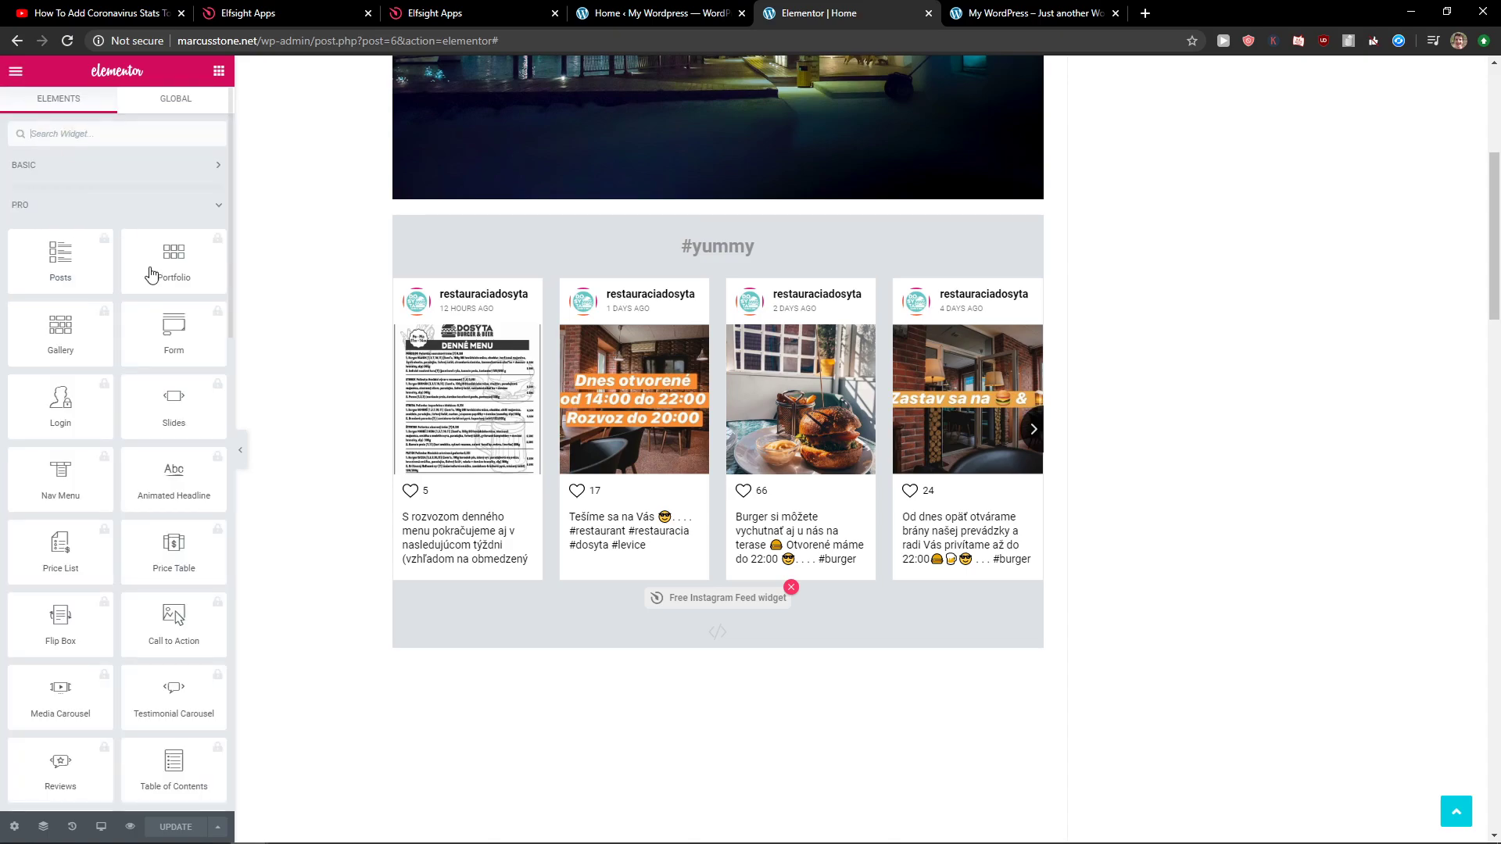
left_click(103, 171)
scroll(94, 183, "down", 5)
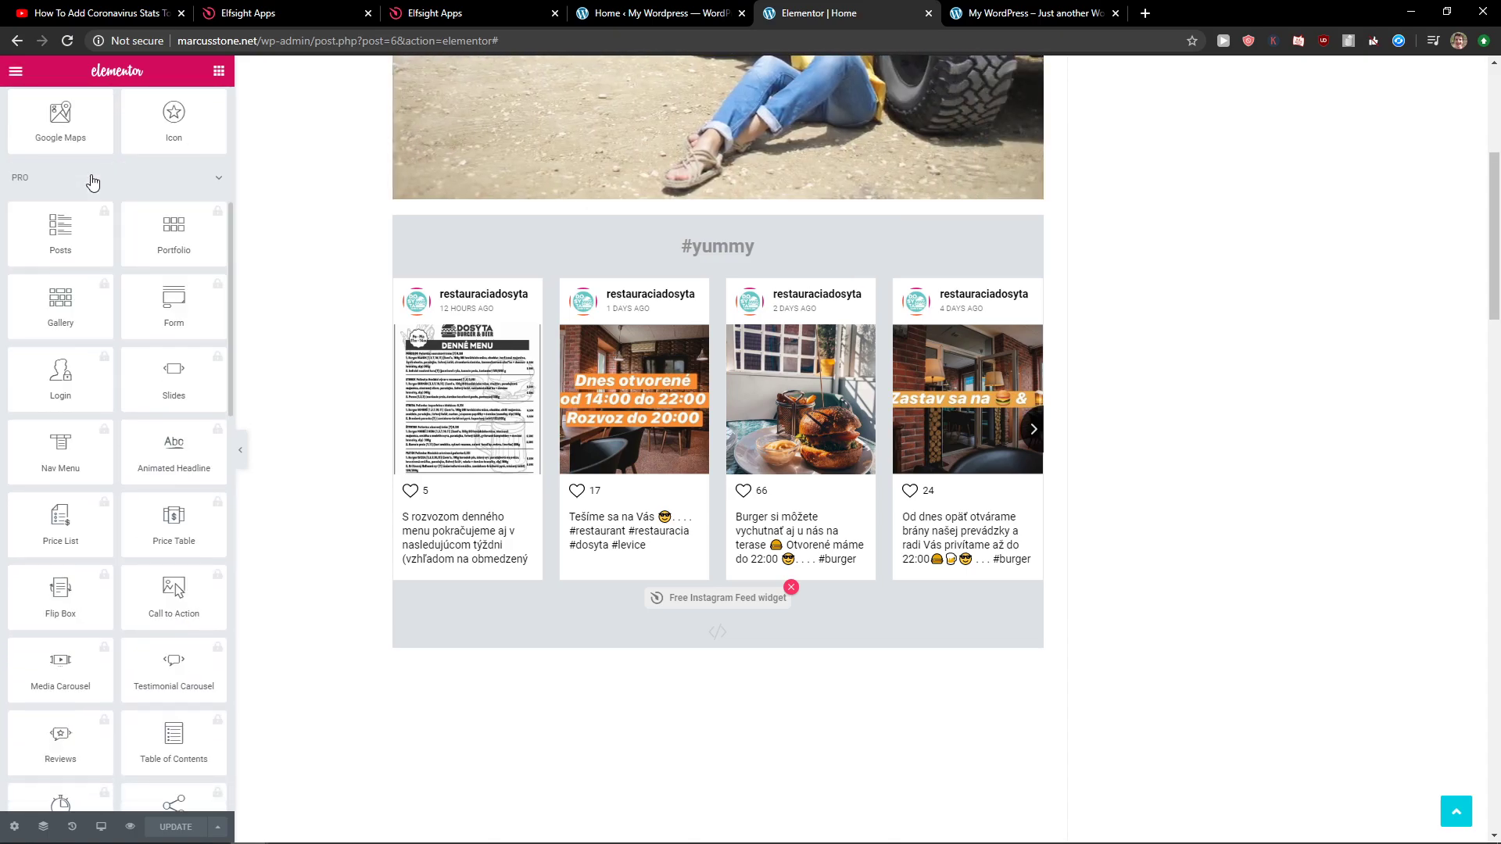
scroll(94, 182, "down", 5)
scroll(94, 182, "down", 3)
scroll(93, 182, "down", 5)
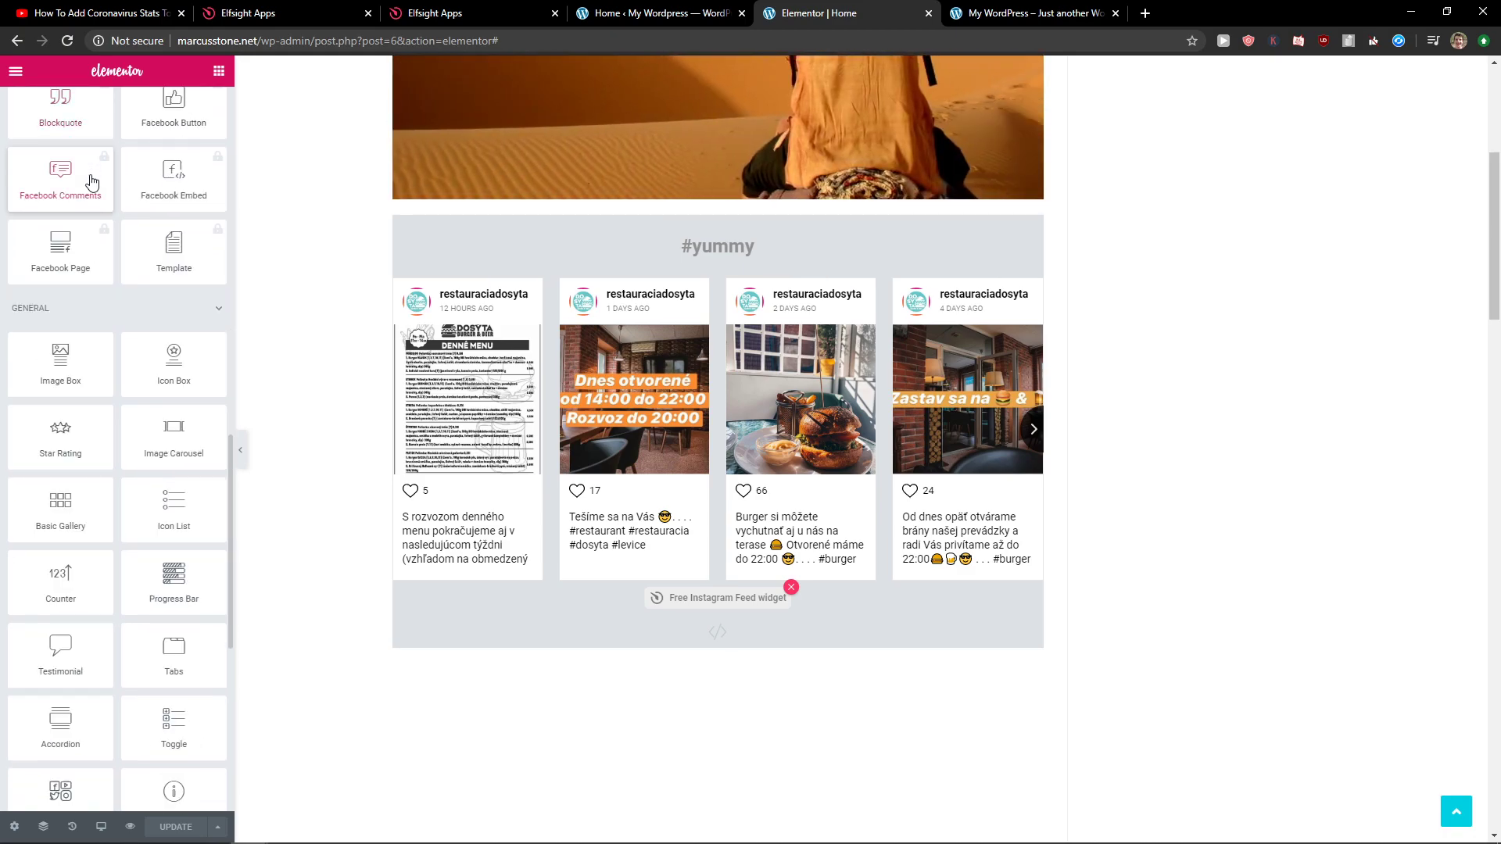
scroll(93, 181, "down", 5)
scroll(93, 182, "down", 5)
scroll(93, 182, "down", 4)
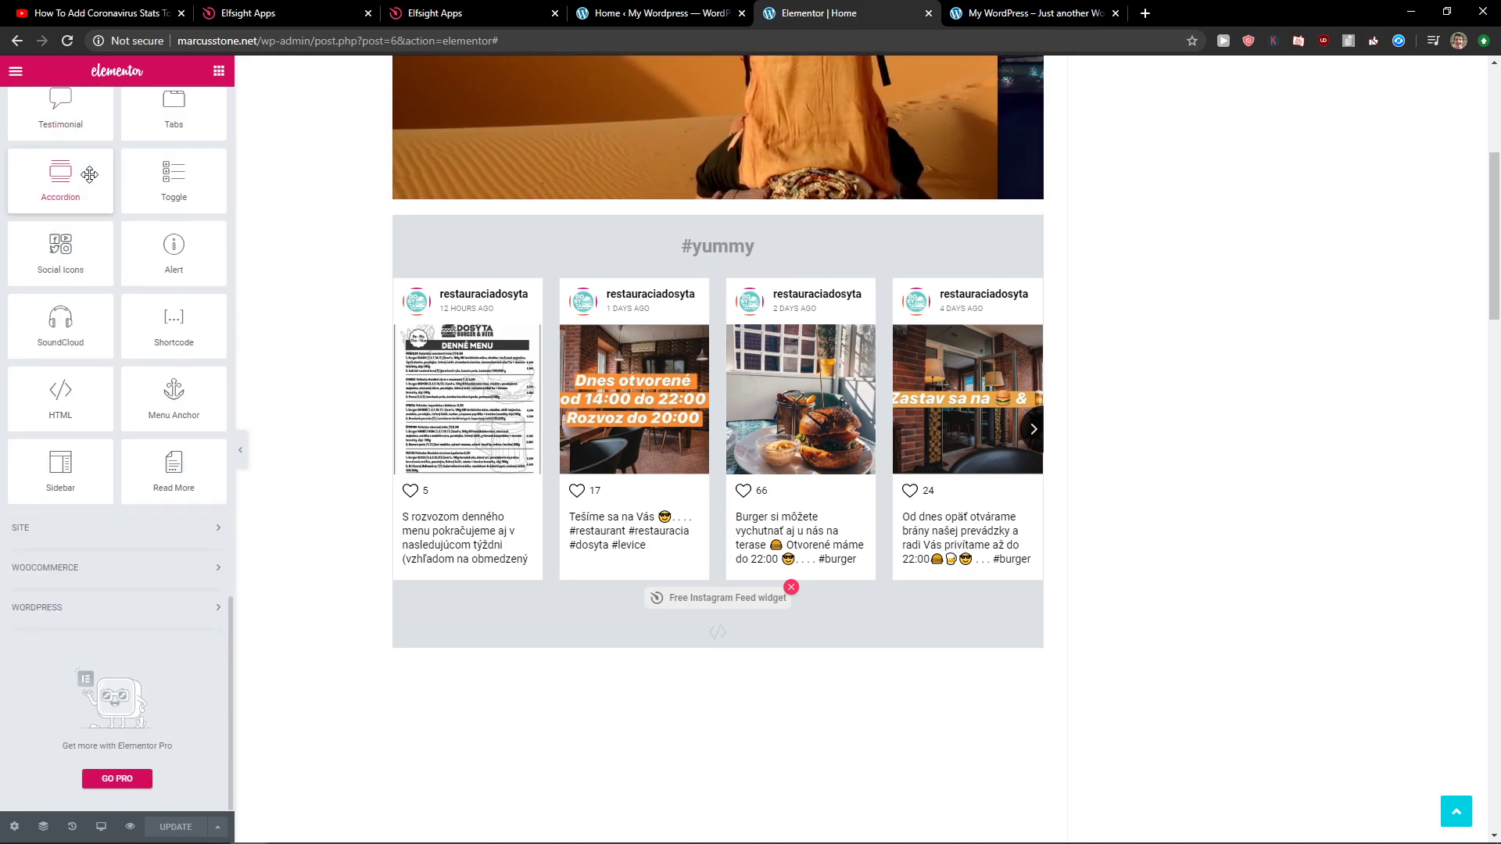
scroll(90, 174, "up", 5)
scroll(89, 174, "up", 3)
Show Elfsight's All Apps Pack plans: Enterprise, Pro and Basic Pack, each with 73 apps
left_click(487, 9)
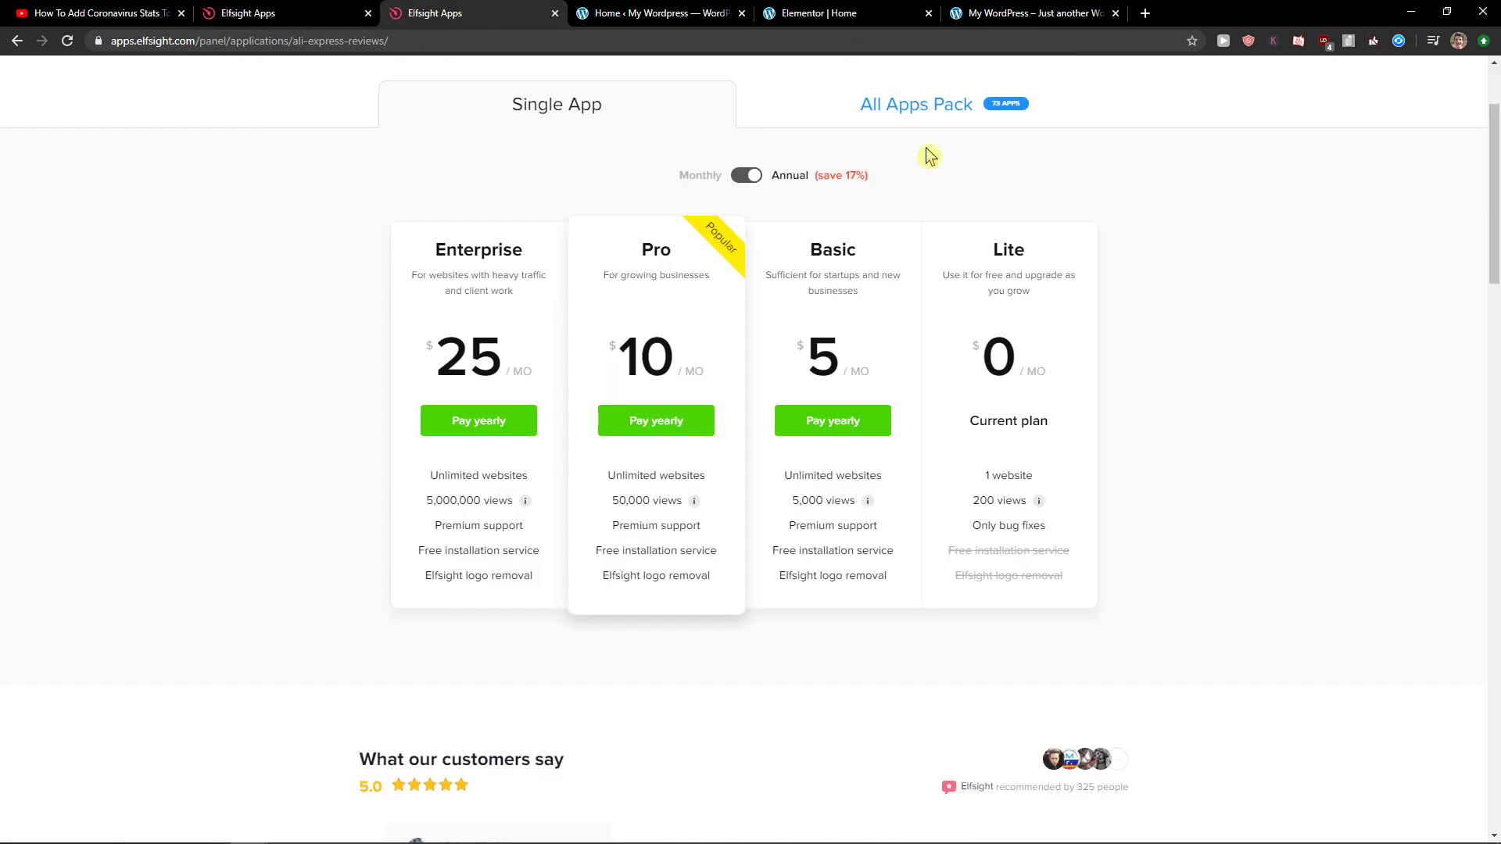
left_click(936, 111)
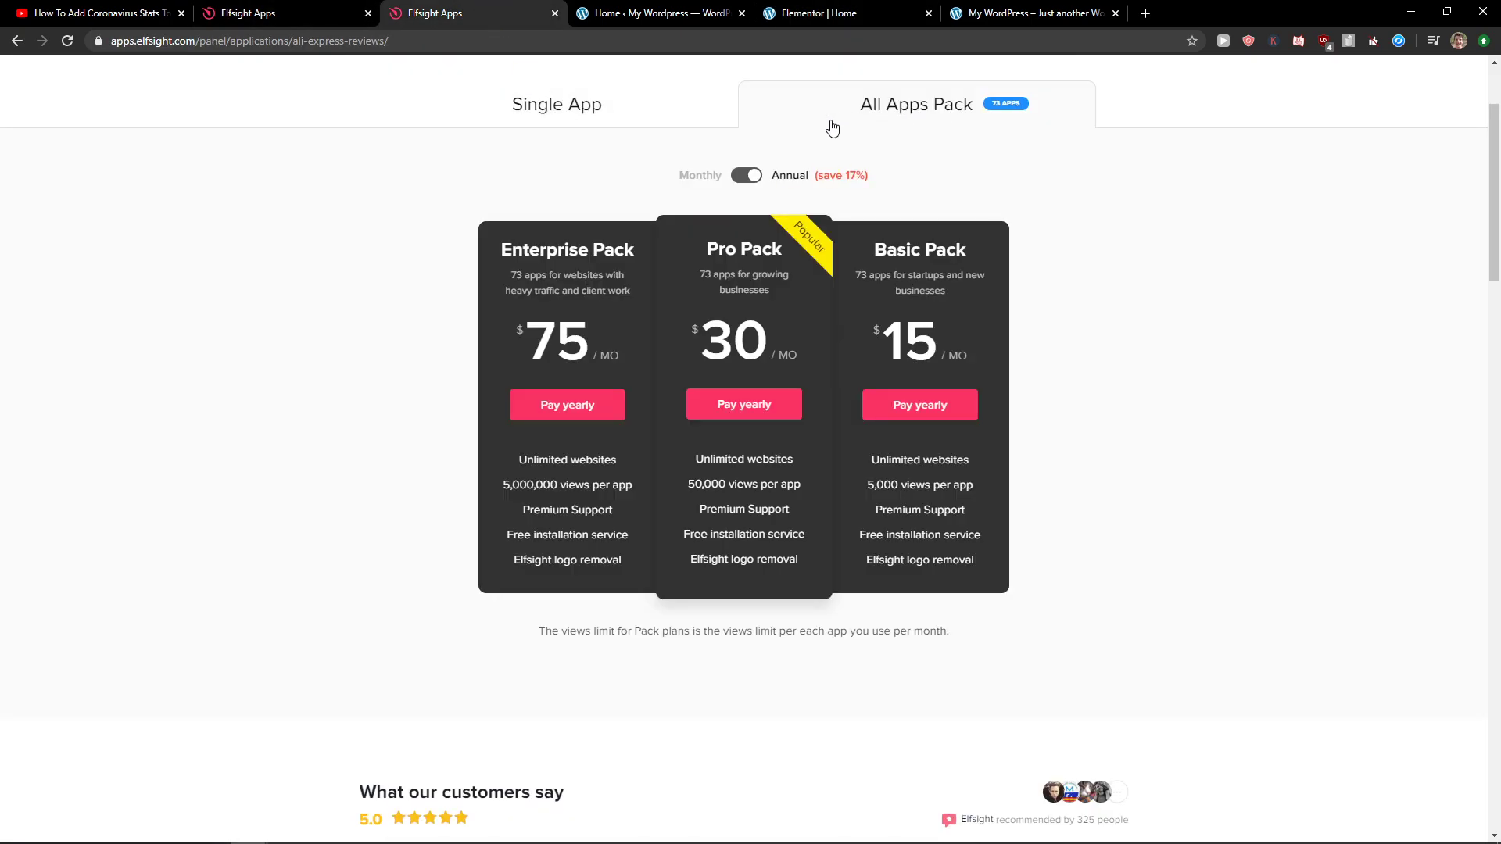